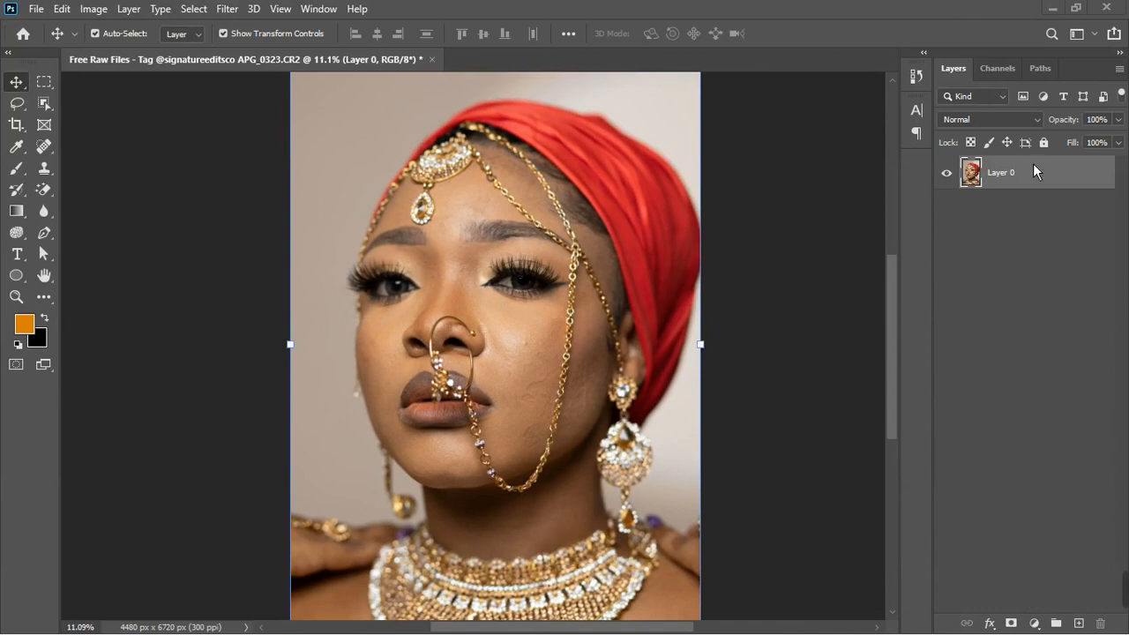
Step: Duplicate the portrait layer twice and hide the uppermost copy
key(ctrl+j)
key(ctrl+j)
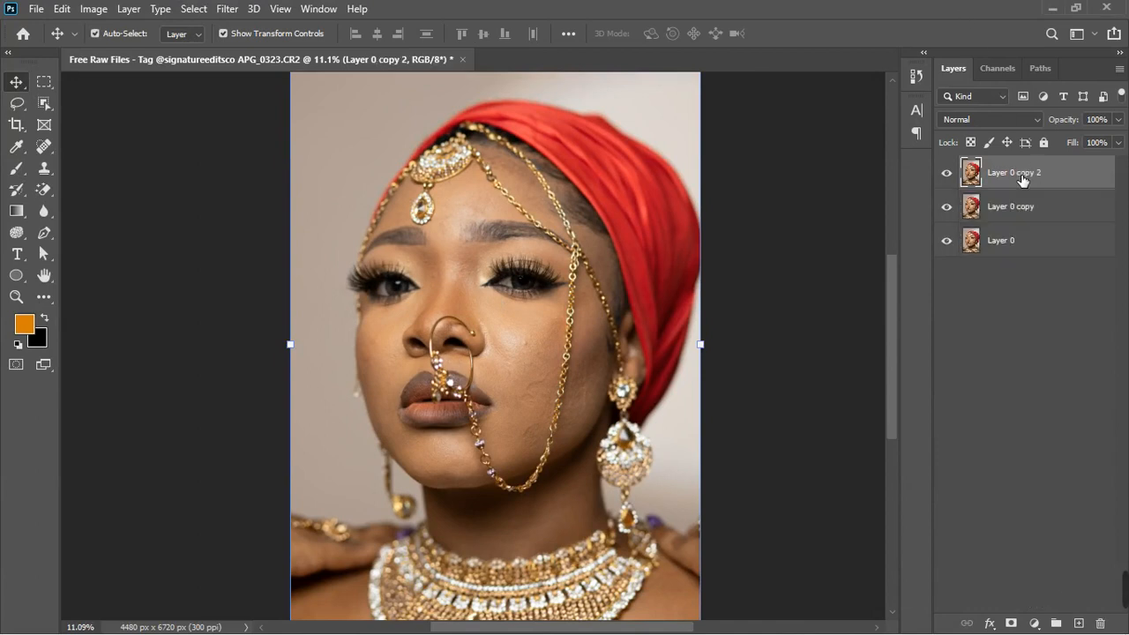
click(947, 174)
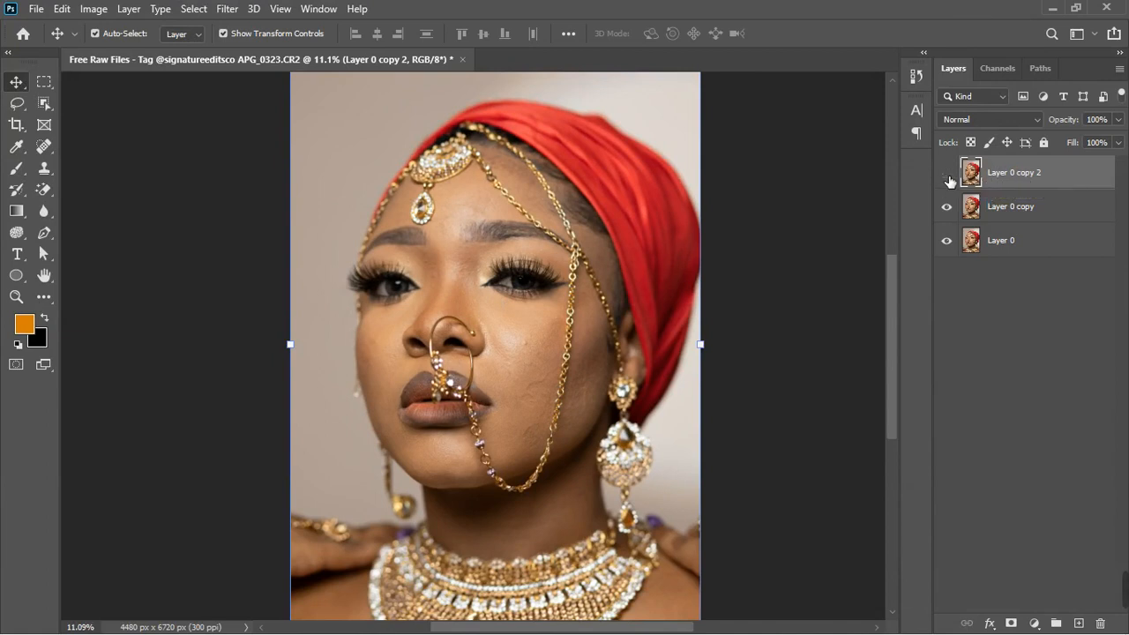
Step: Rename the lower layer copy as colo and the upper copy as textur
click(1046, 210)
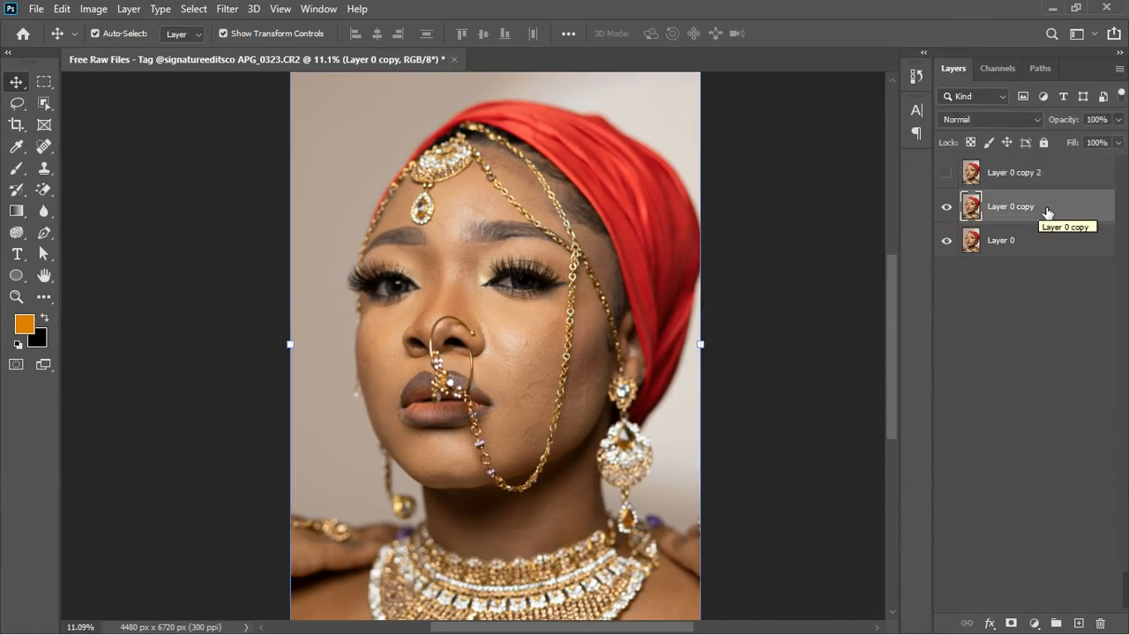
double_click(1024, 214)
text(colo)
key(Return)
double_click(996, 173)
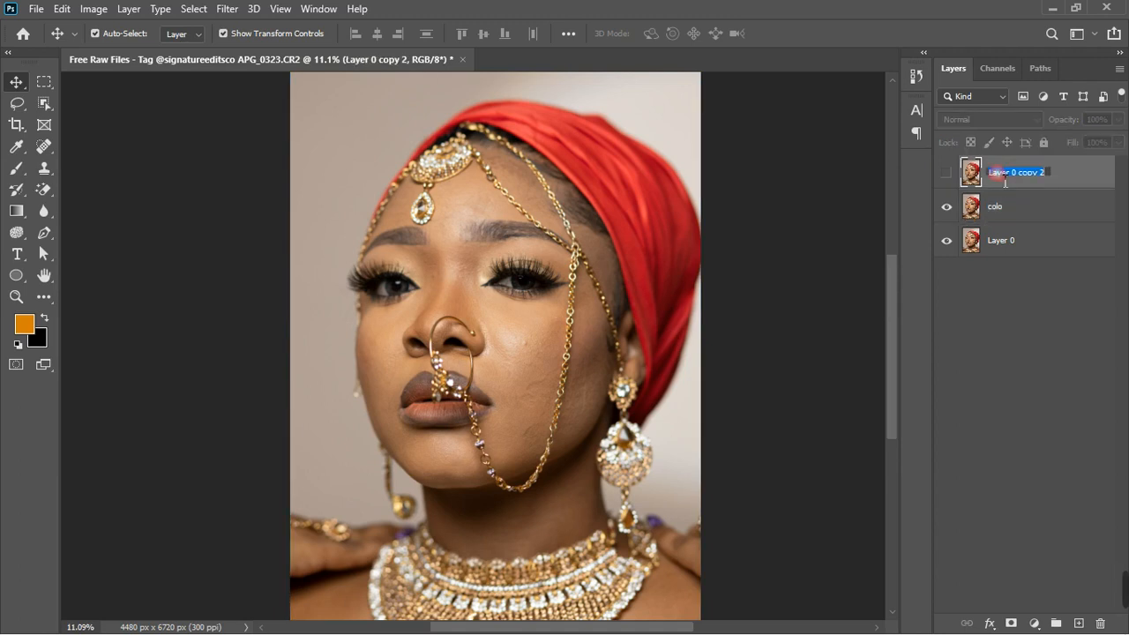
text(tex)
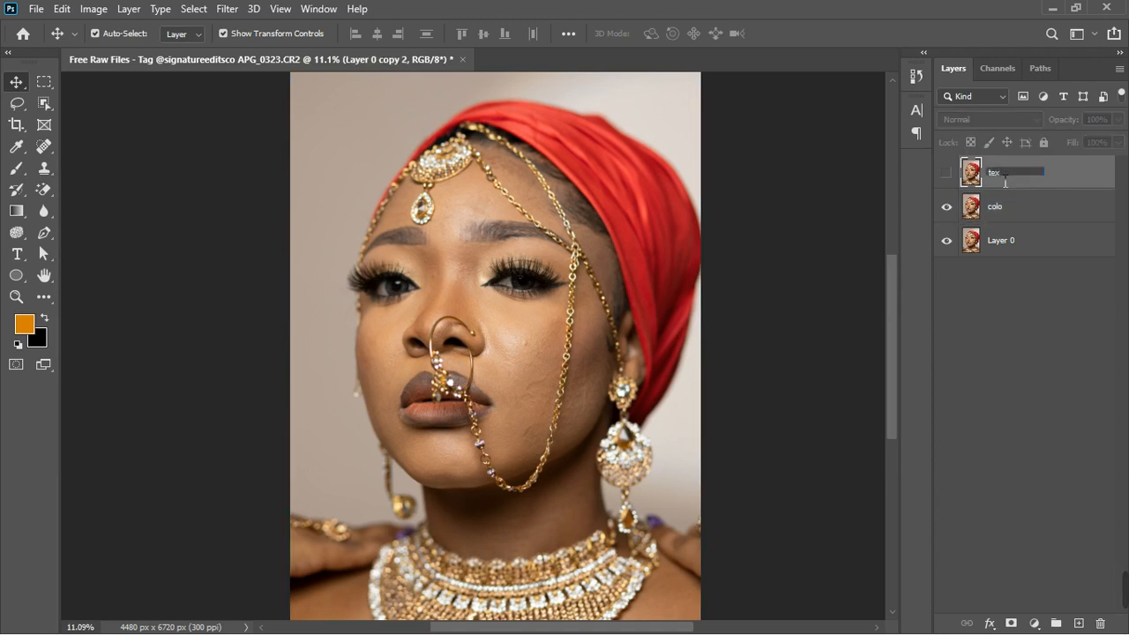
text(tur)
key(Return)
key(e)
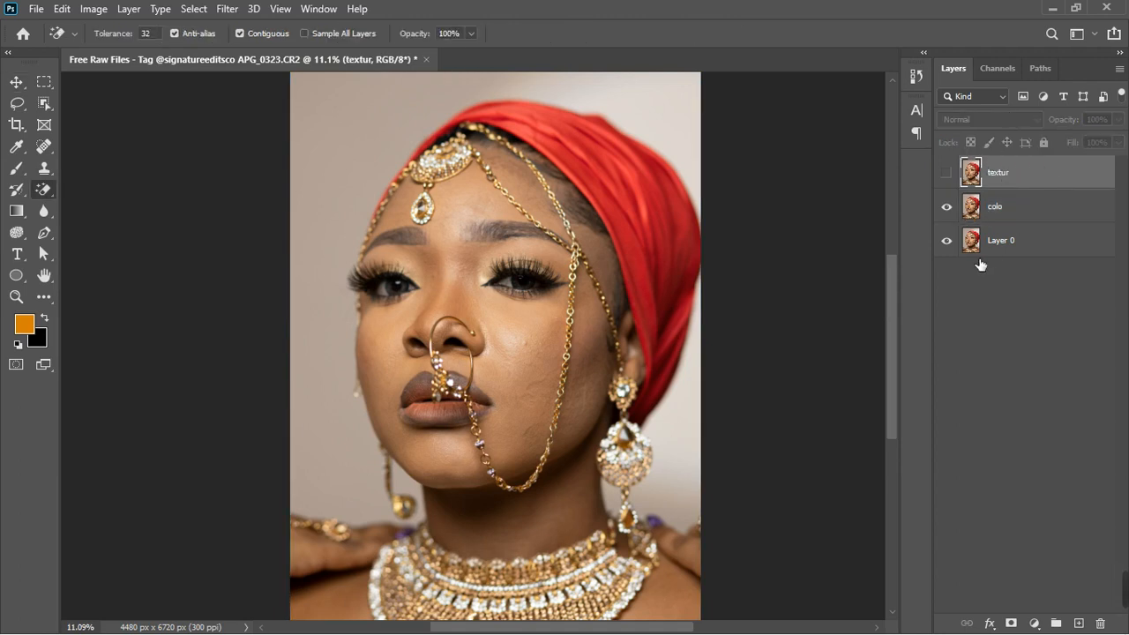
Step: Apply a Gaussian Blur with a radius of about 22 pixels to the colo layer, keeping the textur layer hidden
click(946, 173)
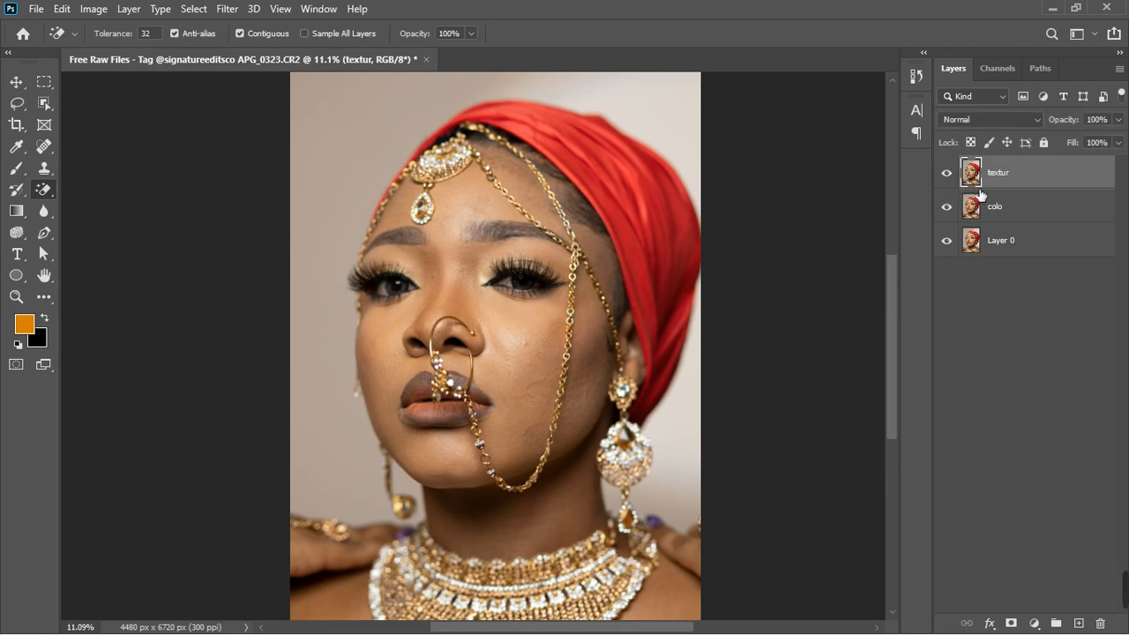
click(946, 173)
click(1041, 217)
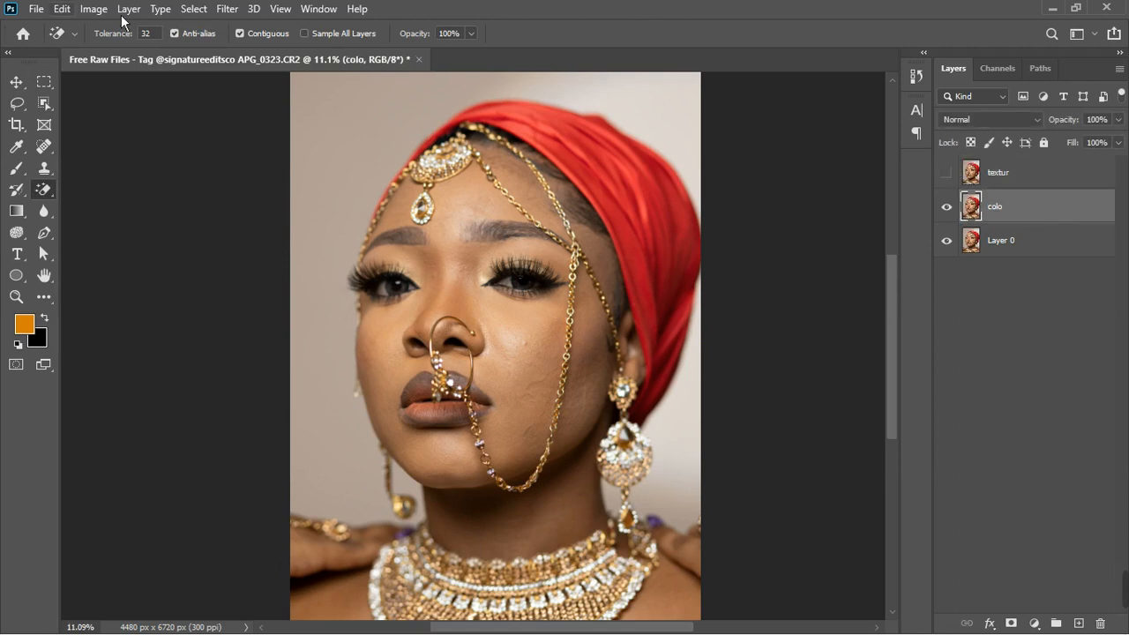
click(227, 9)
click(247, 179)
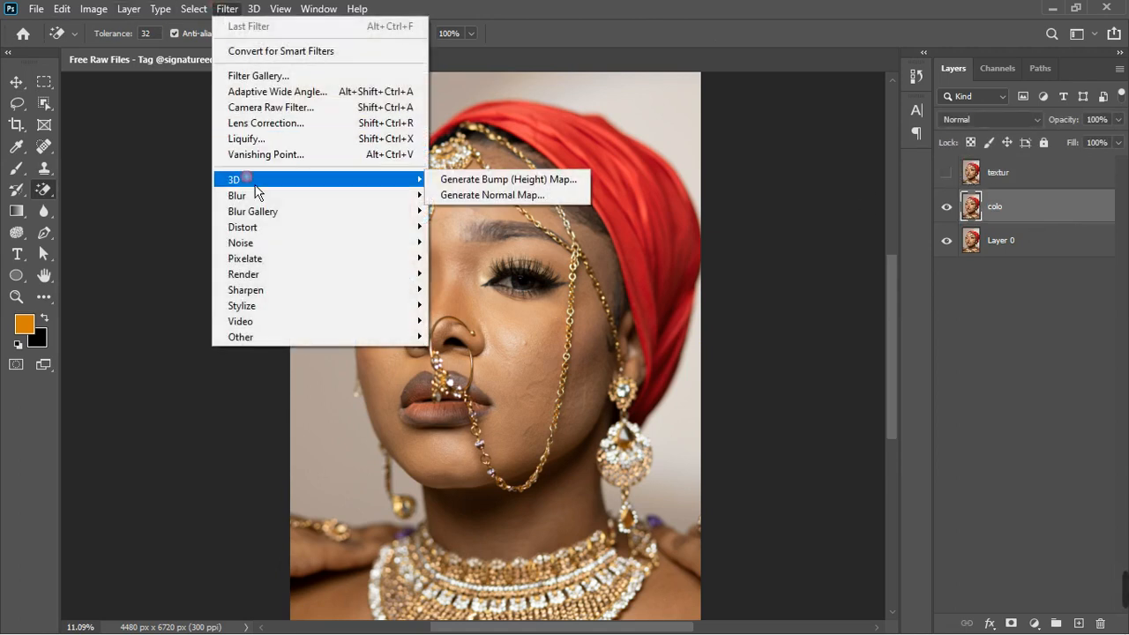
mouse_move(265, 199)
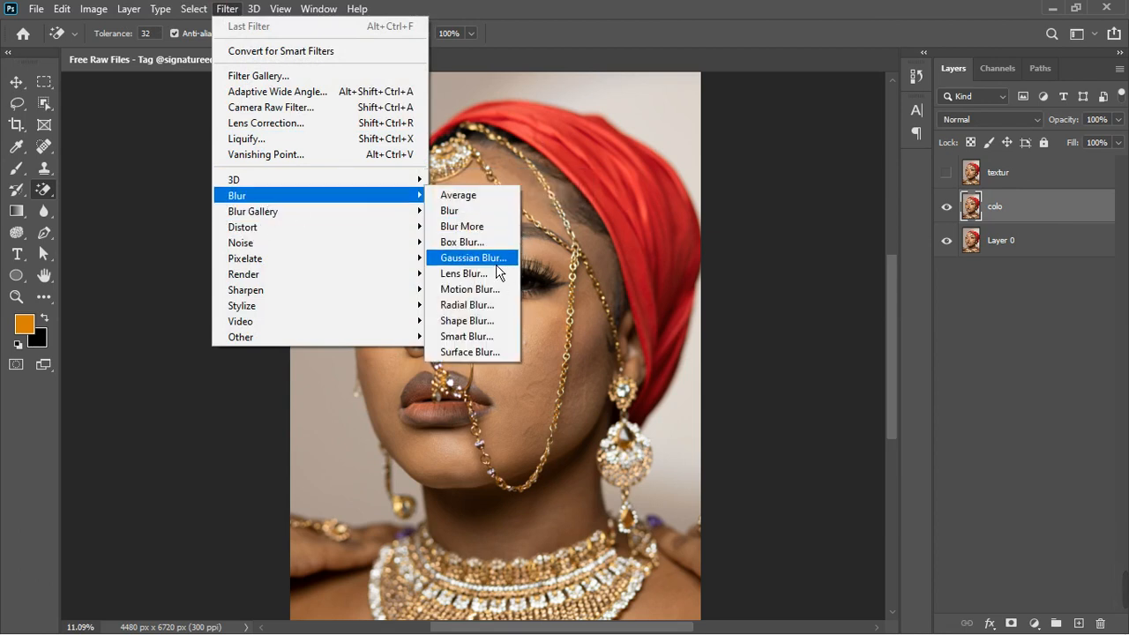
click(498, 264)
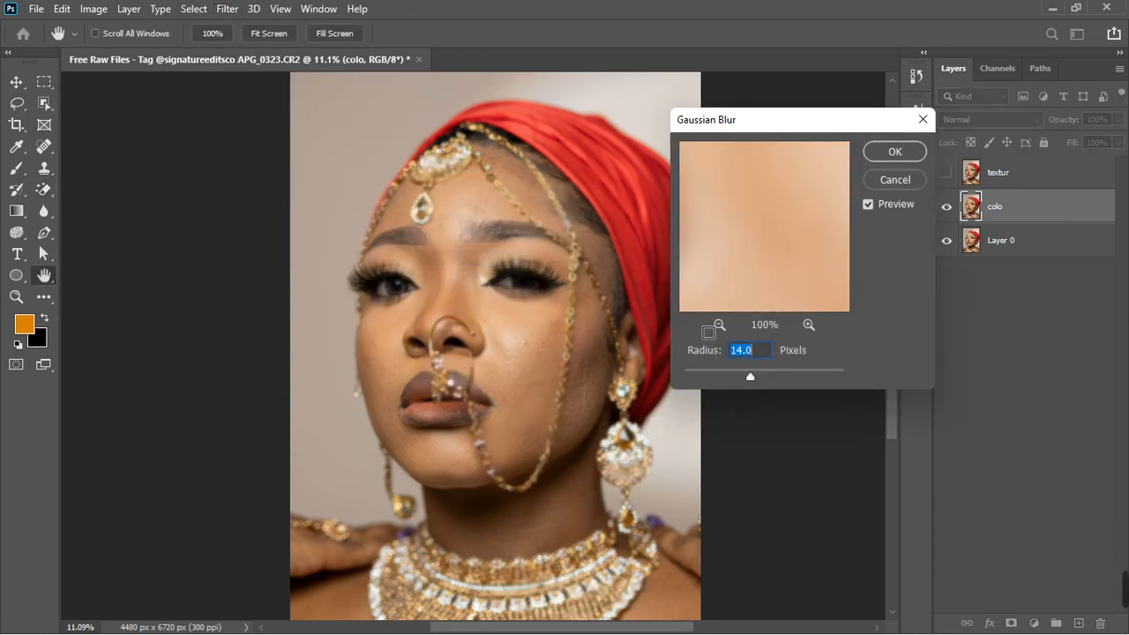
drag(764, 383, 767, 383)
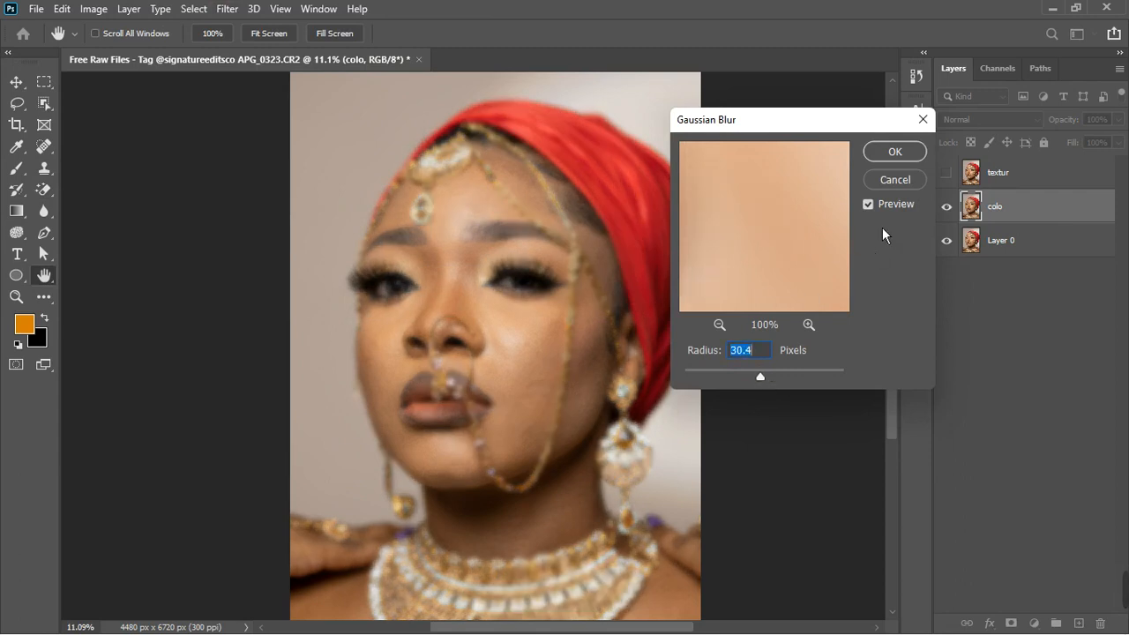
click(896, 159)
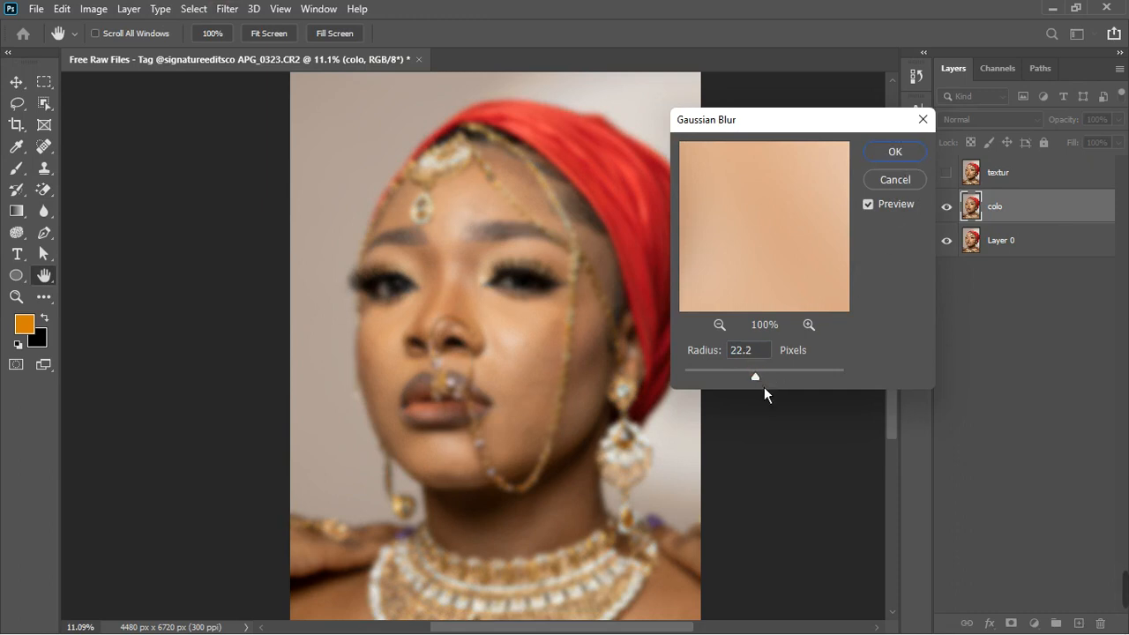
click(904, 155)
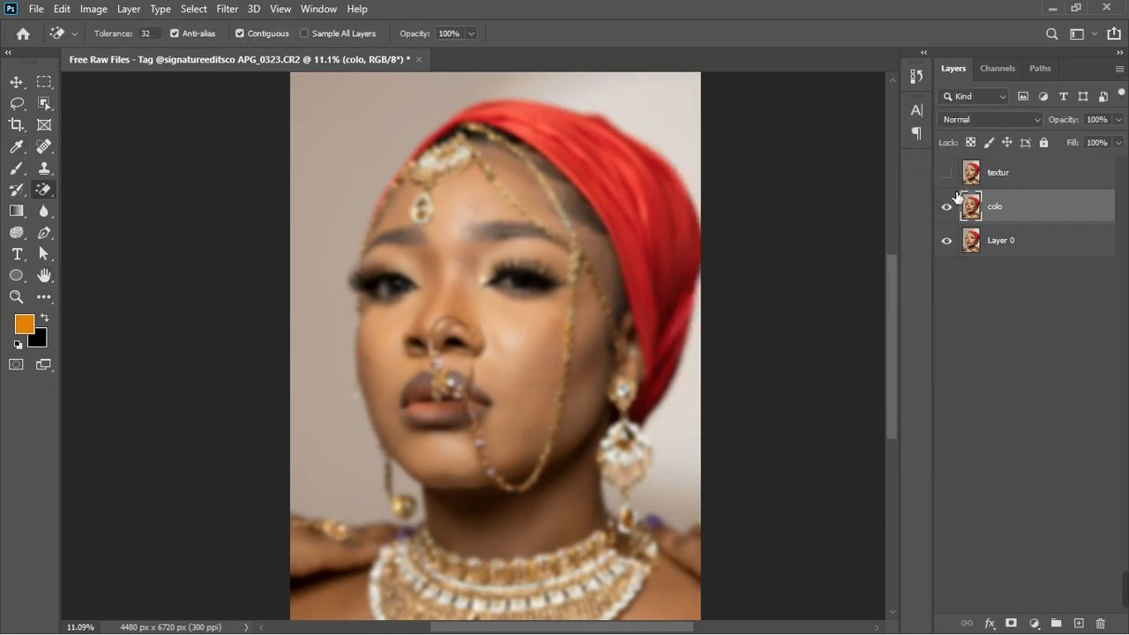
Step: Show the textur layer and use Apply Image on it with the colo layer, Subtract blending, scale 2 and offset 128
click(947, 172)
click(1004, 174)
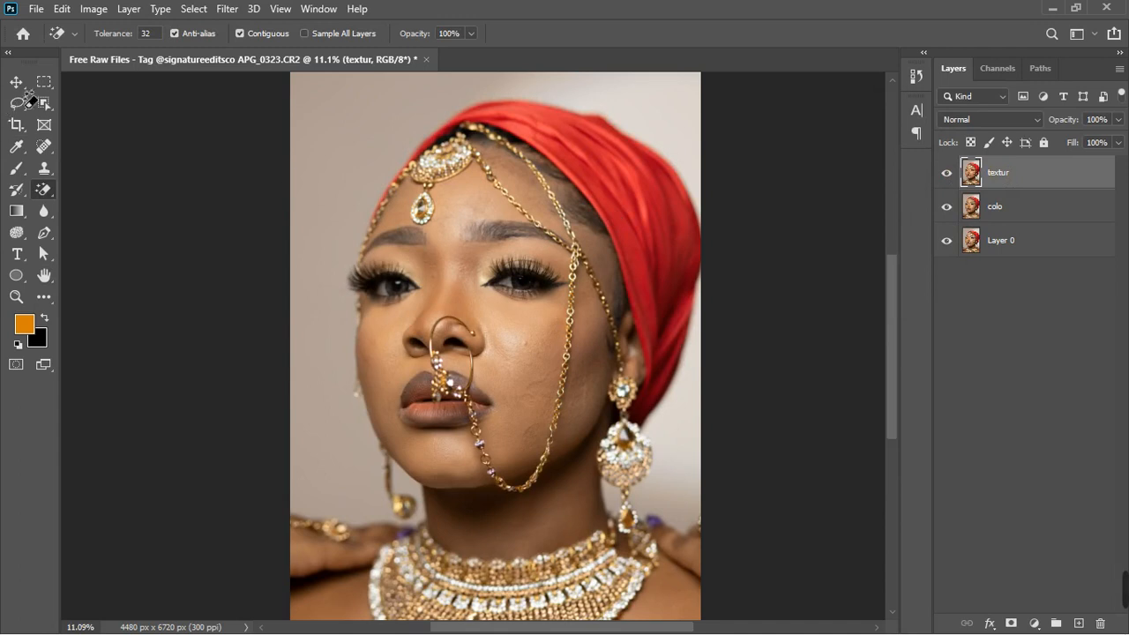
click(17, 82)
click(93, 8)
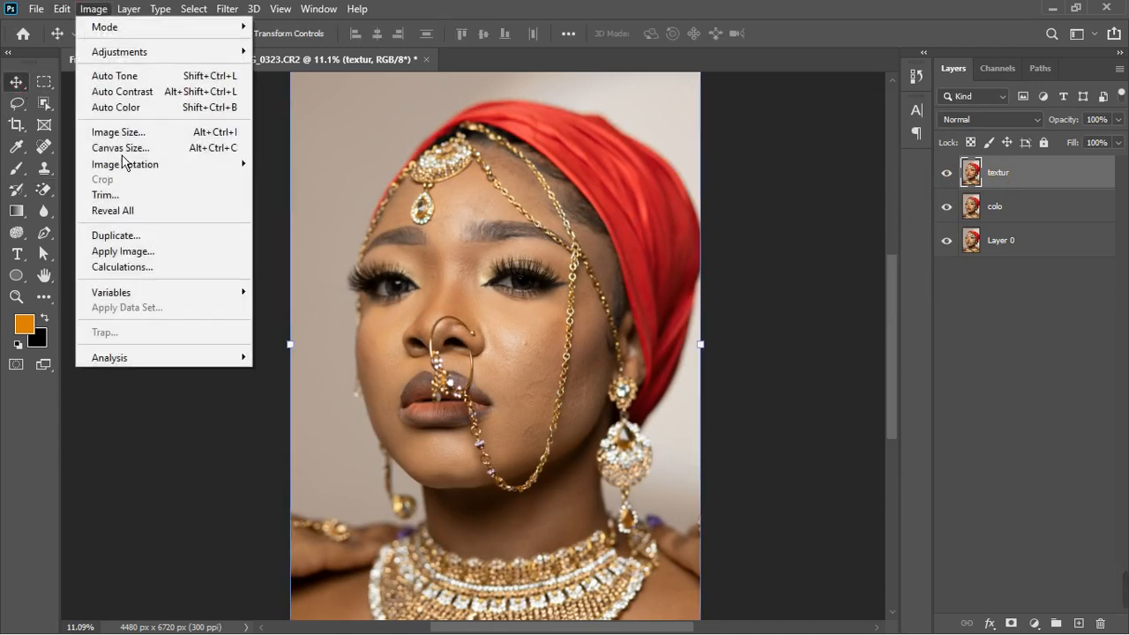
click(128, 254)
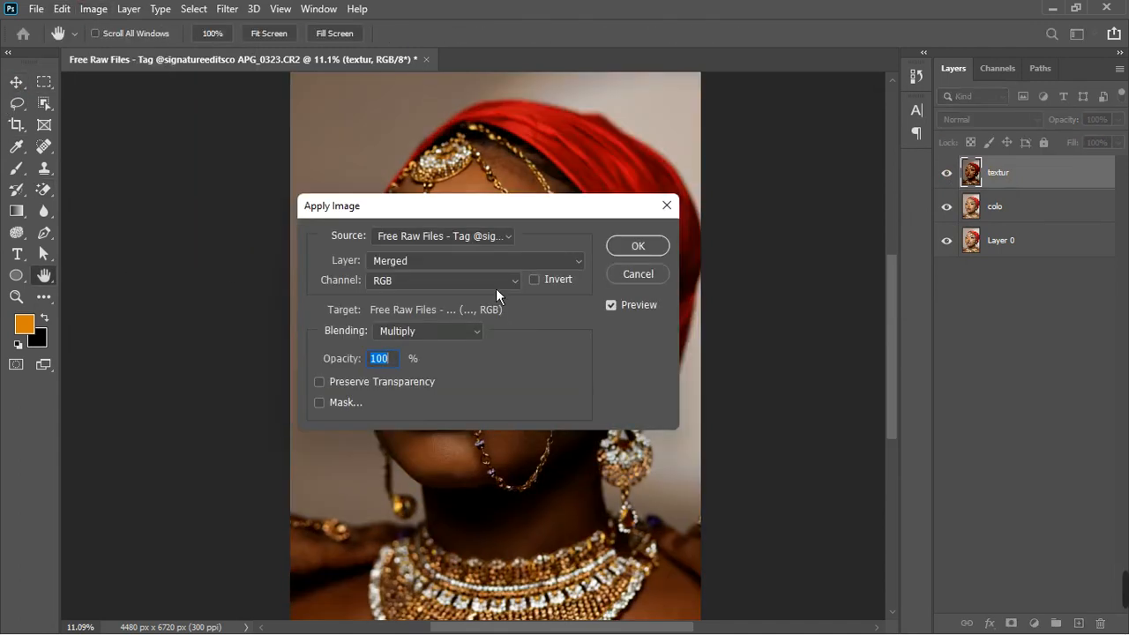
click(448, 269)
click(422, 318)
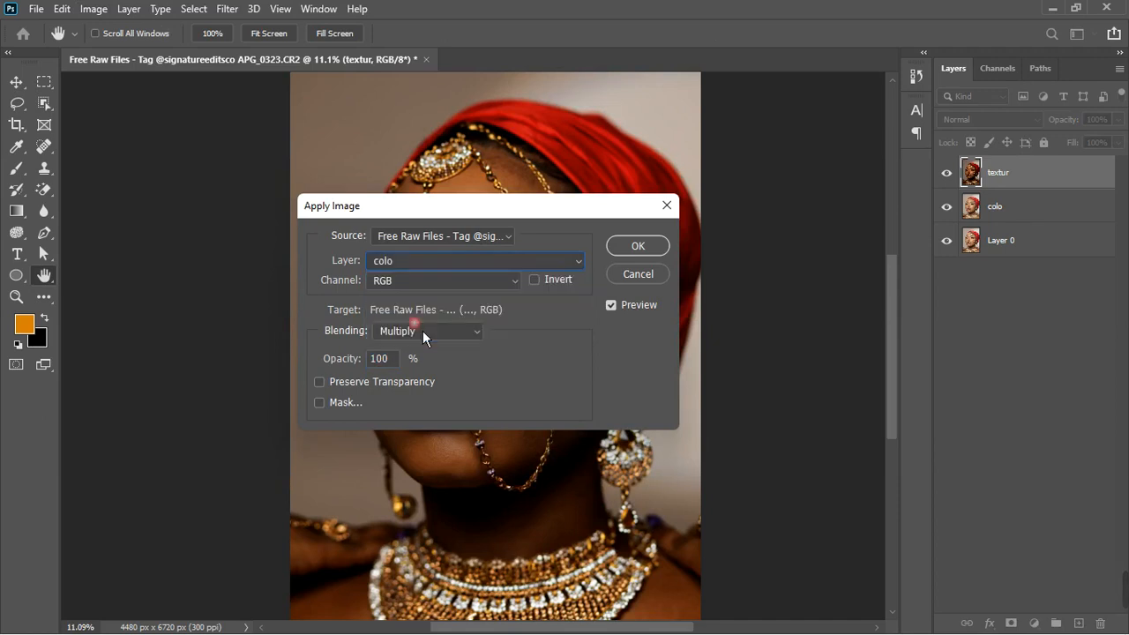
click(418, 333)
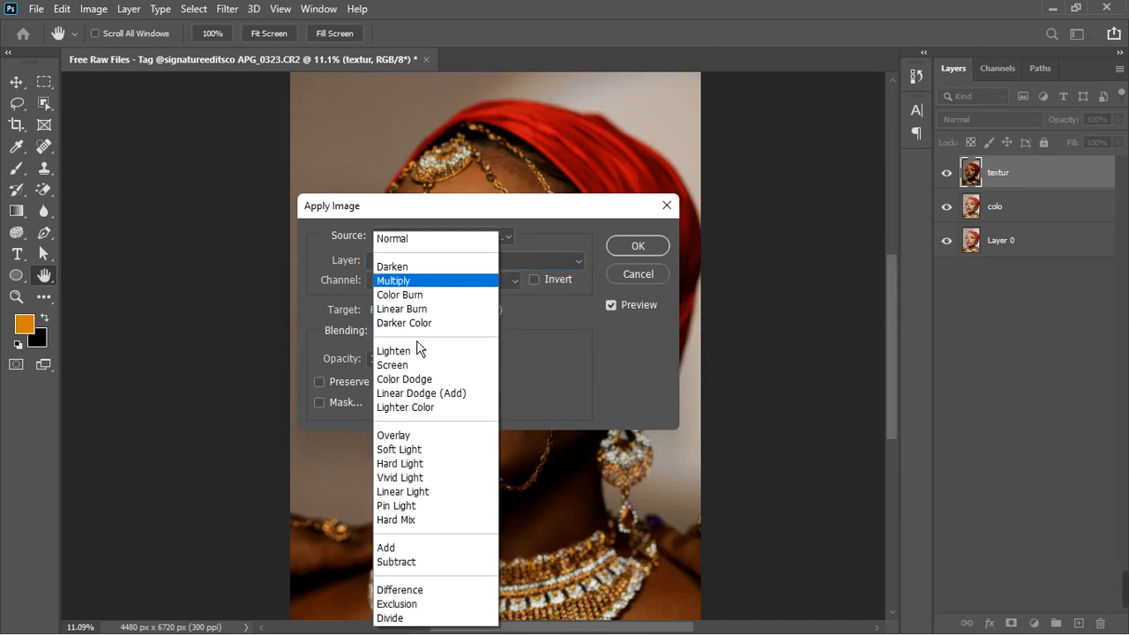
click(410, 491)
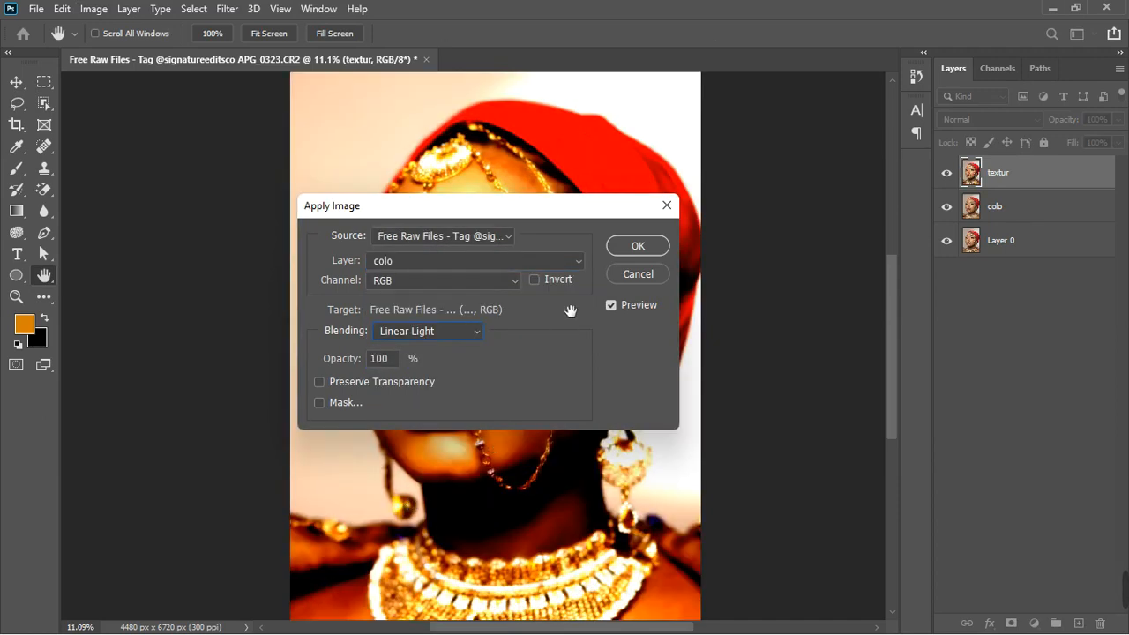
click(406, 335)
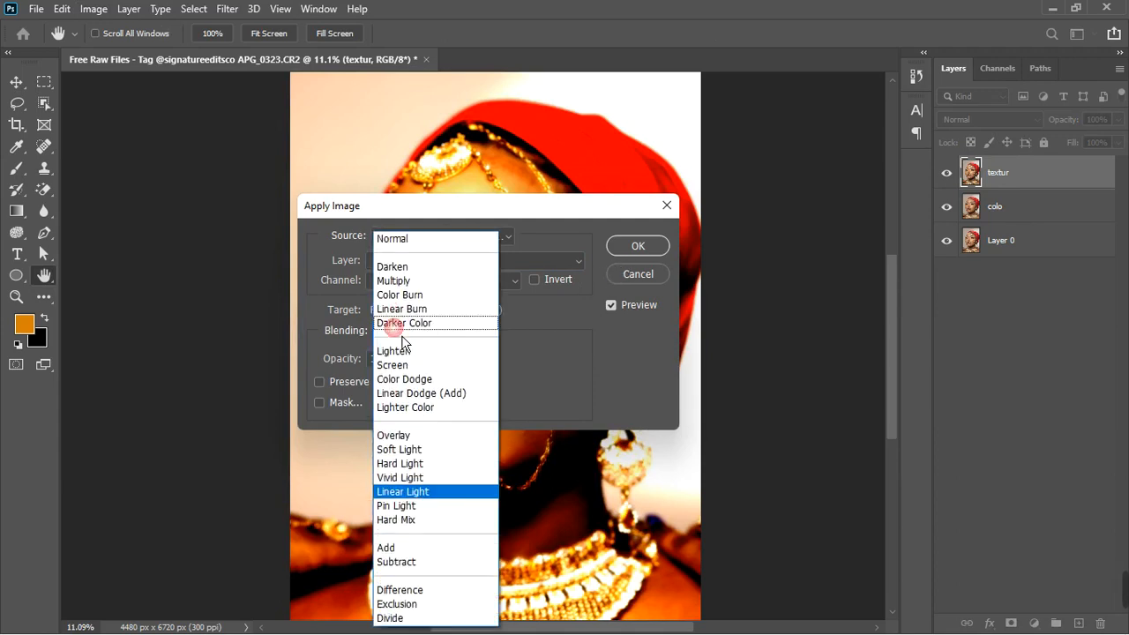
click(397, 563)
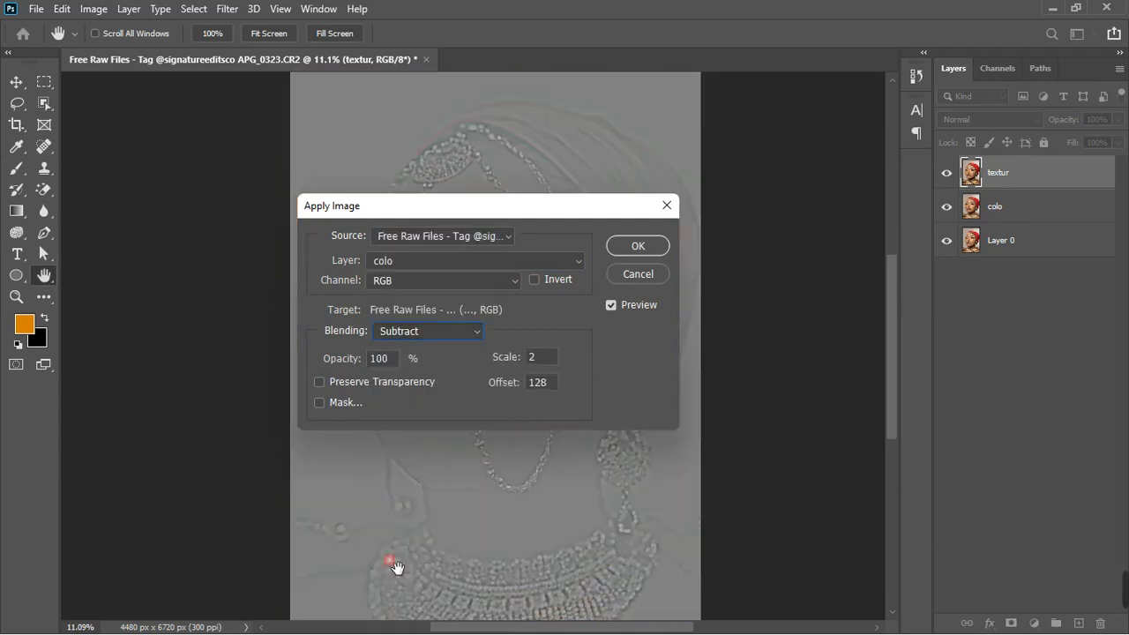
click(631, 252)
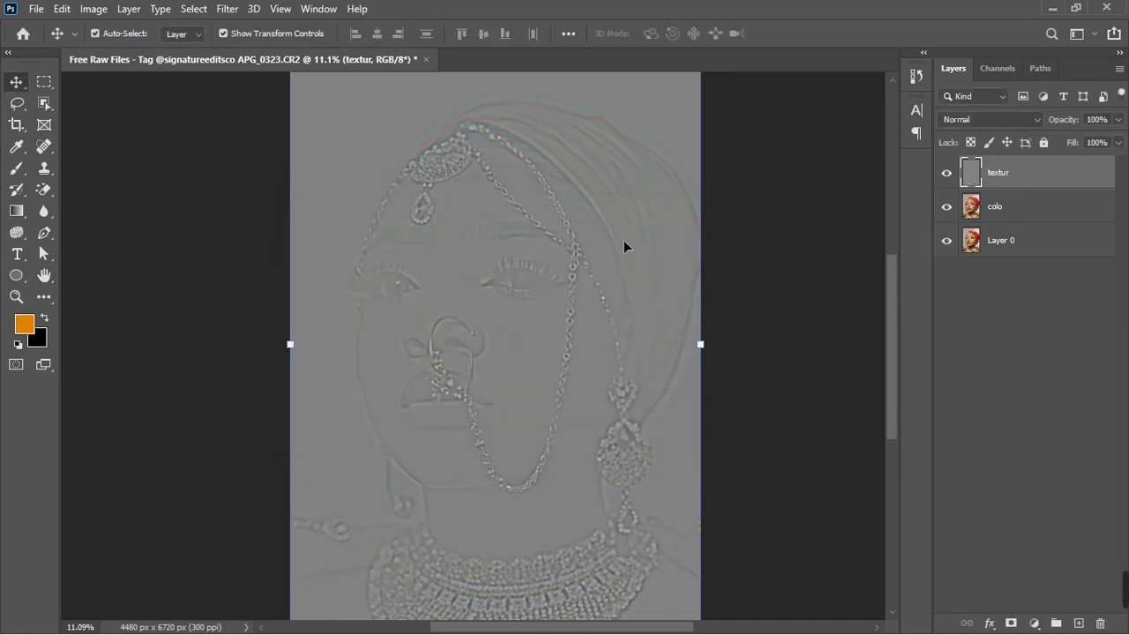
Step: Set the blend mode of the textur layer to Linear Light
scroll(500, 283, up, 3)
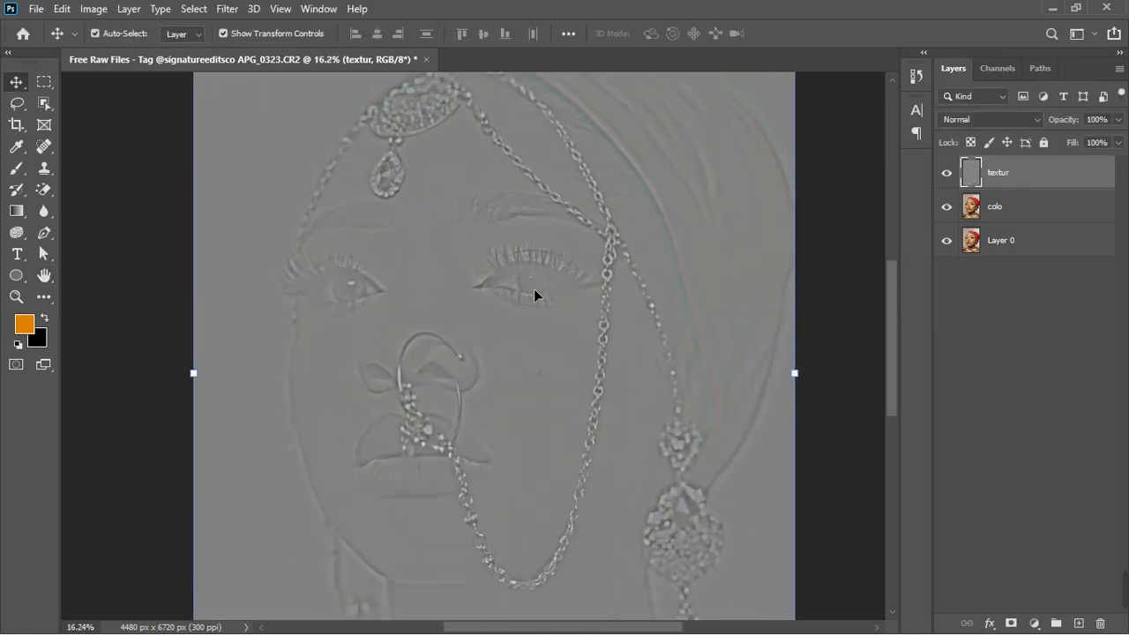
click(997, 119)
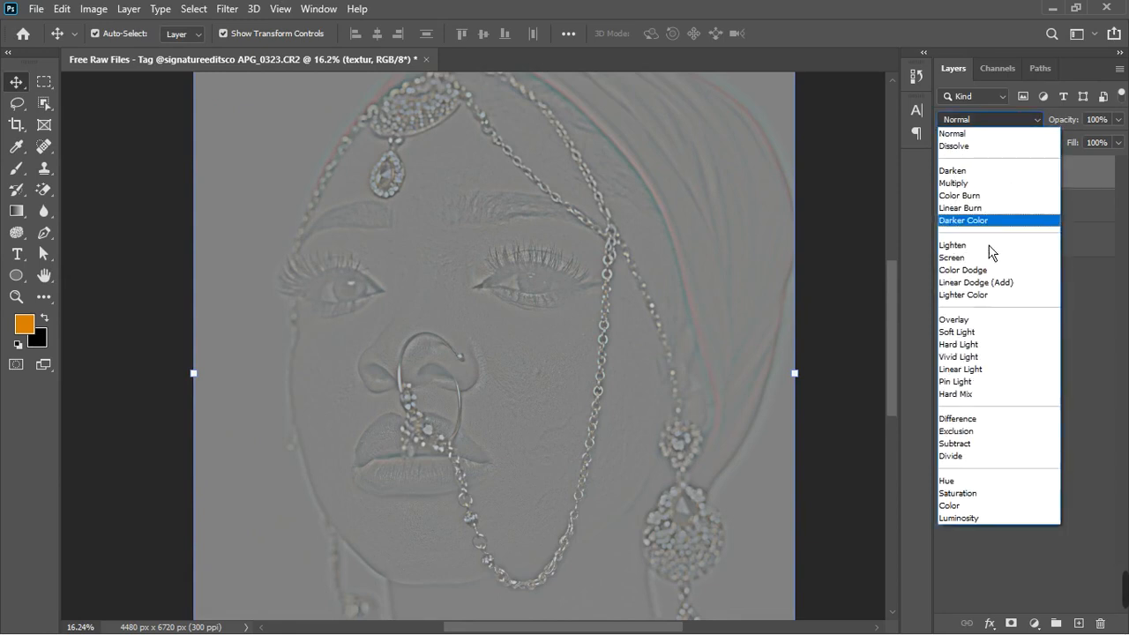
click(974, 370)
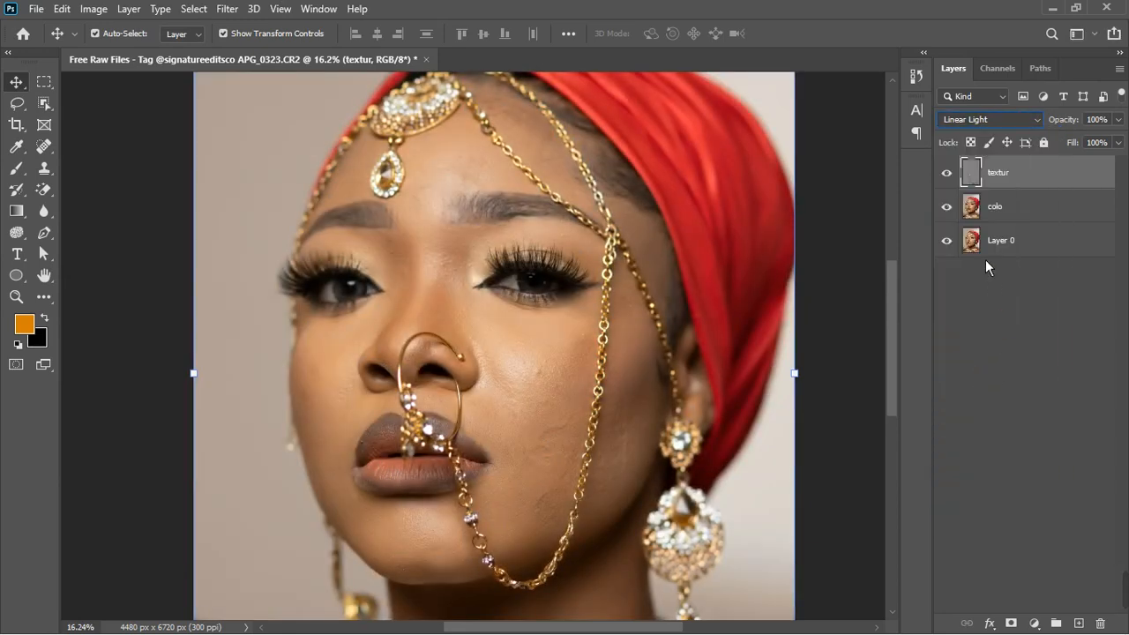
Step: Group the textur and colo layers and expand the new group
shift+click(1021, 206)
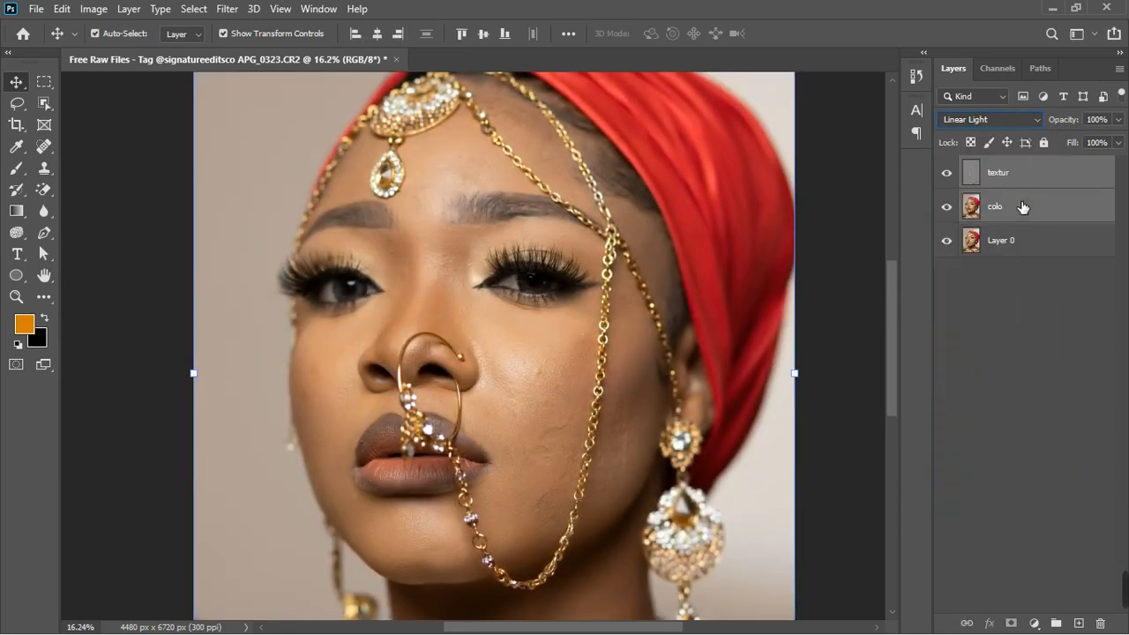
click(1056, 624)
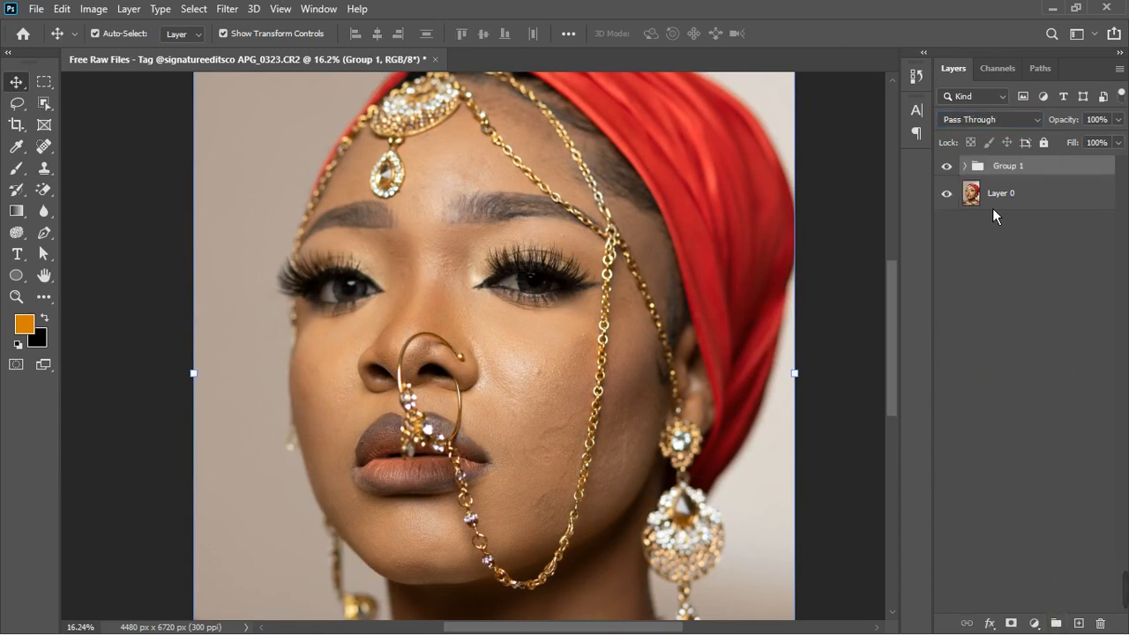
click(964, 166)
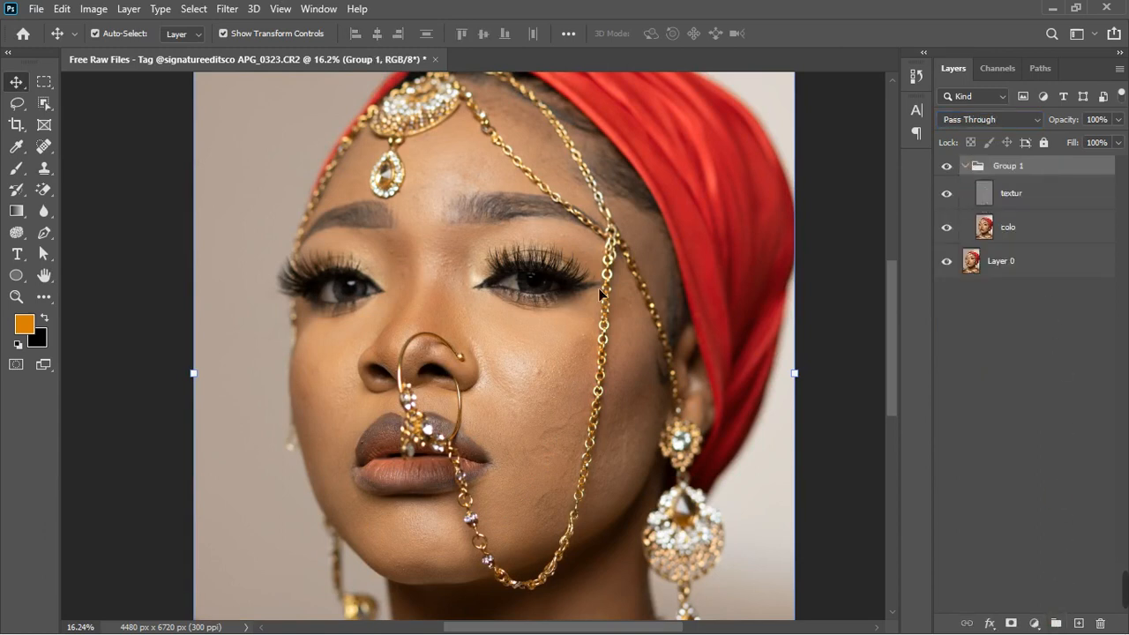
Step: Examine the skin texture and blemishes on the cheek and around the mouth up close
scroll(492, 292, up, 4)
scroll(492, 292, down, 1)
scroll(706, 511, up, 4)
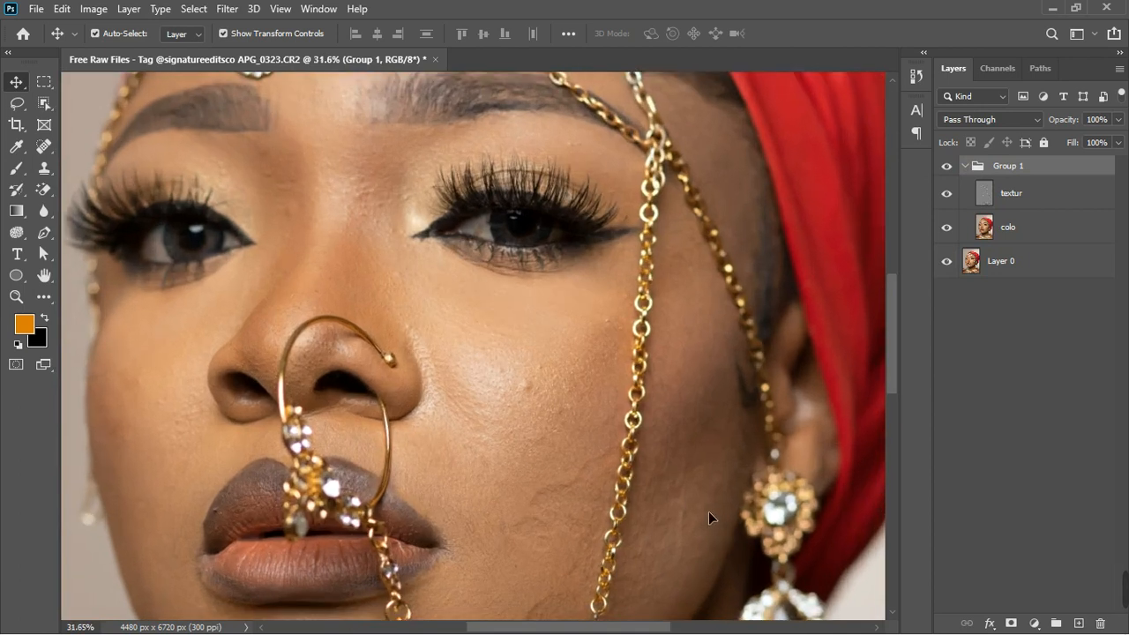
drag(674, 467, 645, 242)
scroll(640, 279, up, 2)
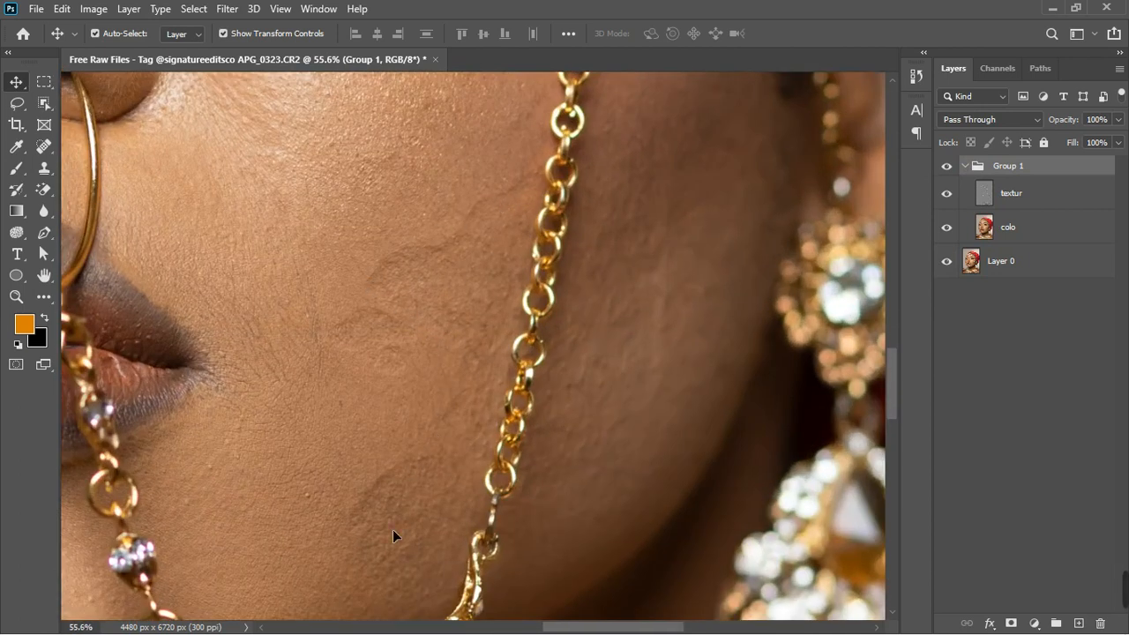
scroll(664, 219, down, 5)
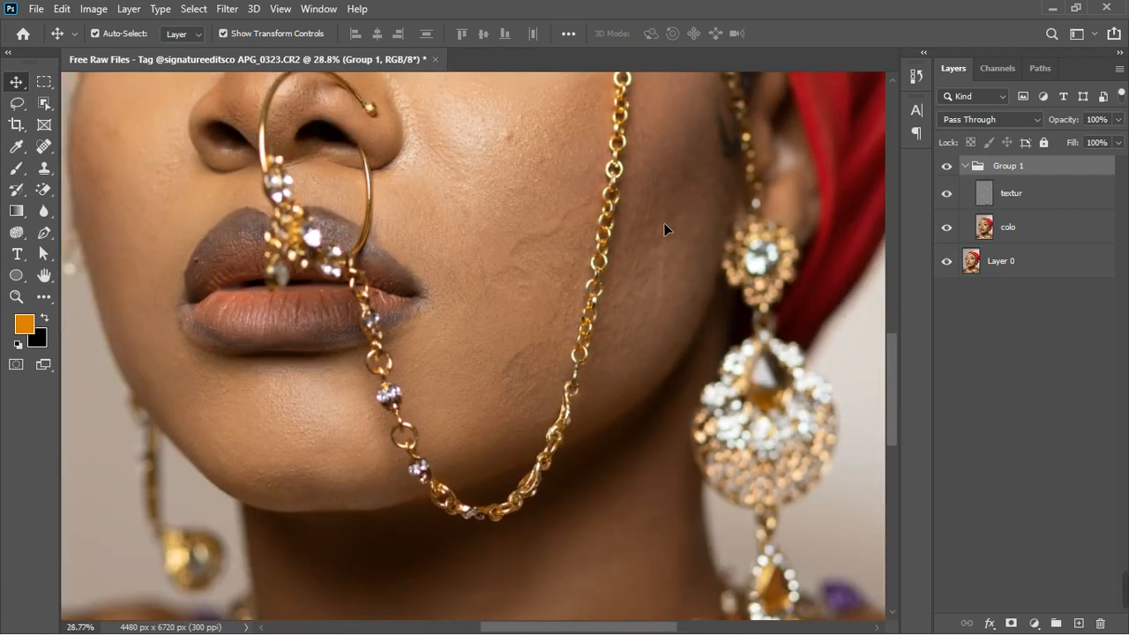
scroll(669, 228, down, 3)
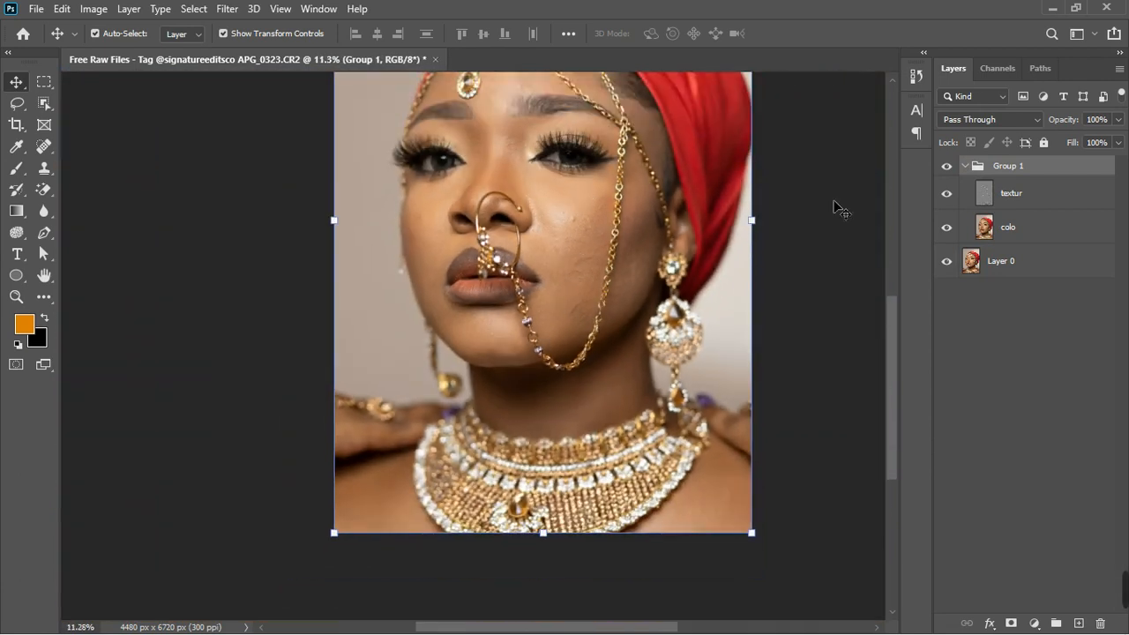
Step: Select the colo layer in Group 1 and activate the Mixer Brush Tool for blending the facial skin
click(1020, 224)
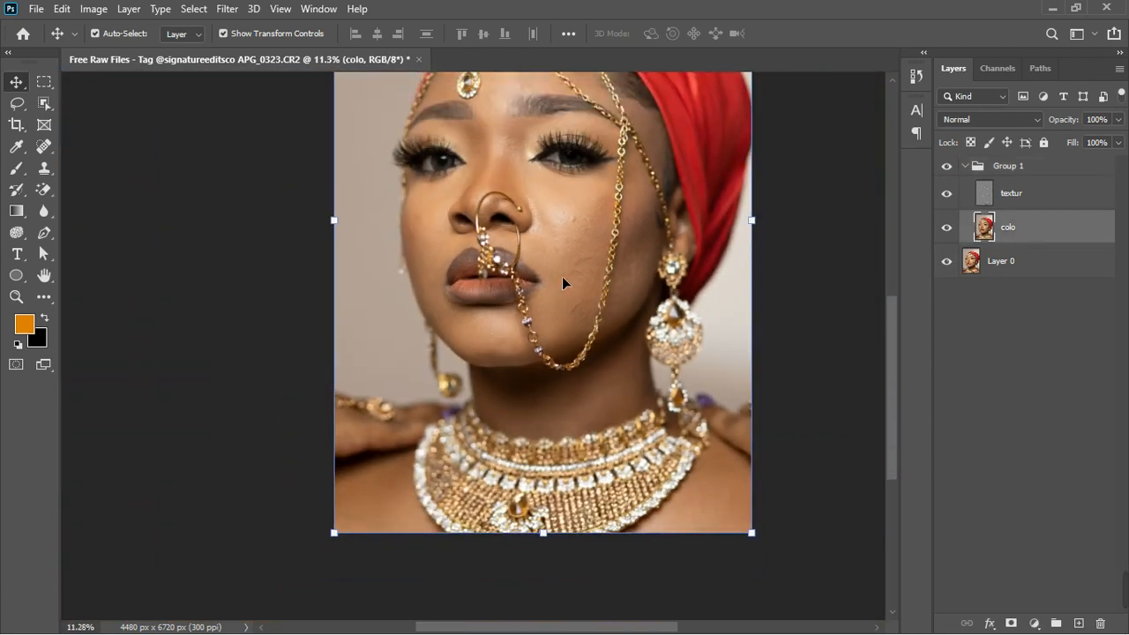
scroll(663, 347, up, 3)
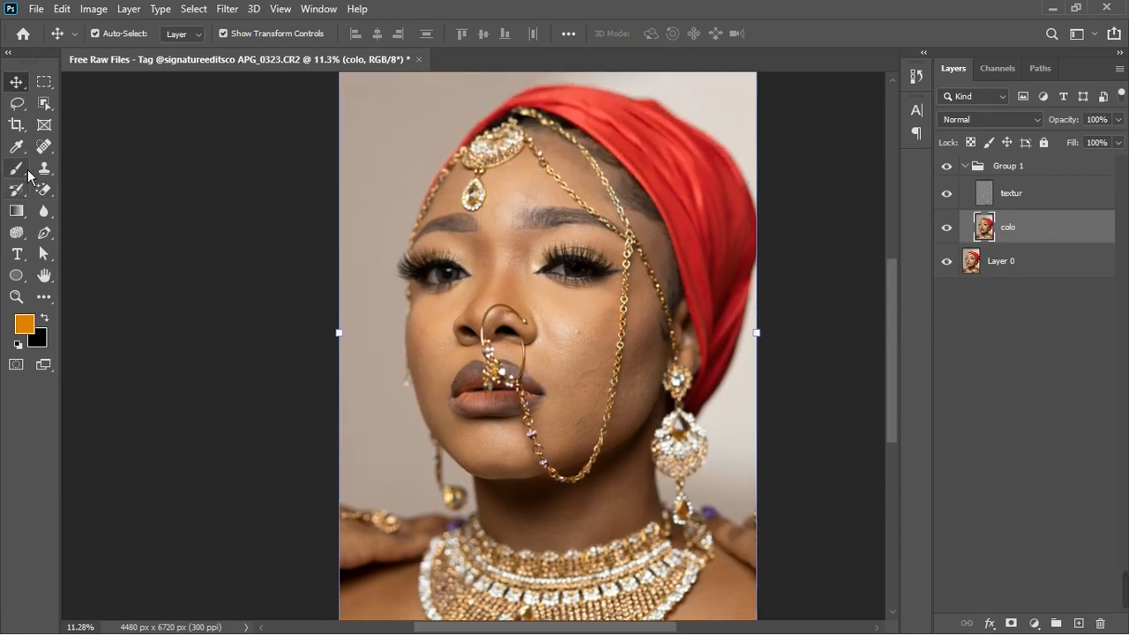
click(16, 168)
right_click(17, 168)
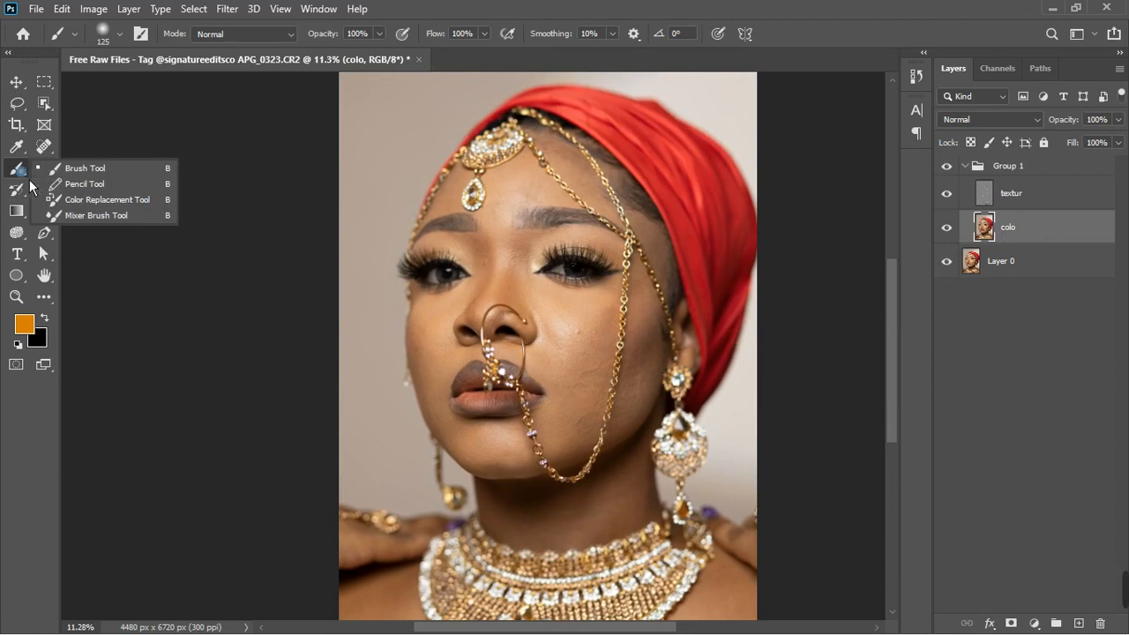
click(88, 216)
scroll(564, 246, up, 3)
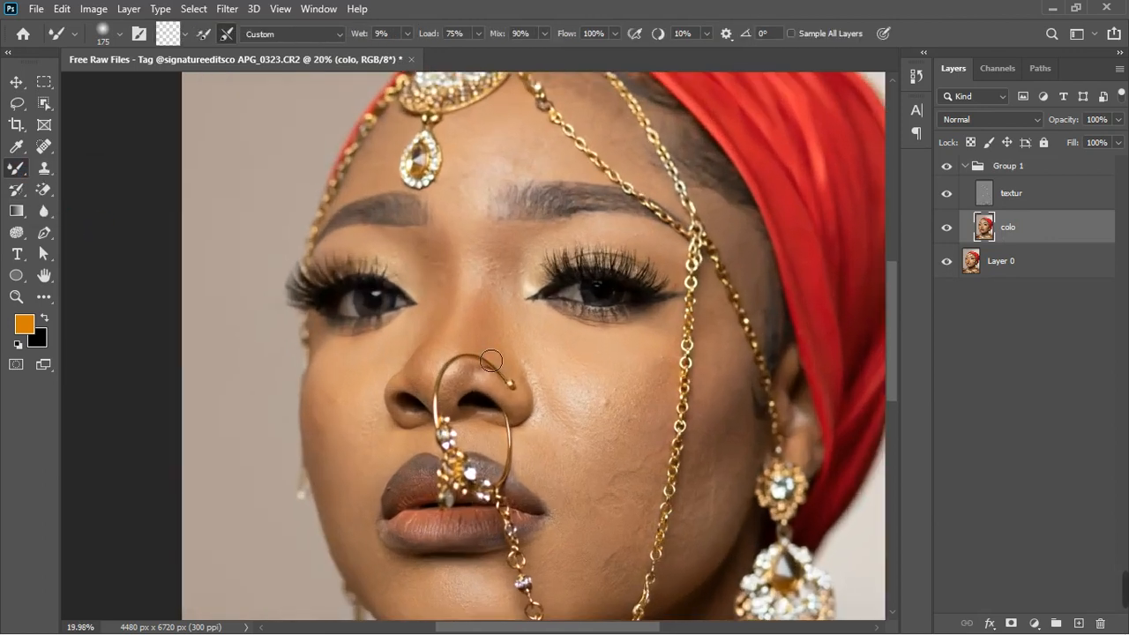
Step: Enlarge the Mixer Brush tip several sizes, then reduce it slightly to suit the skin areas of the face
key(bracketright)
key(bracketright)
key(bracketright)
key(bracketright)
key(bracketright)
key(bracketright)
key(bracketright)
key(bracketleft)
key(bracketleft)
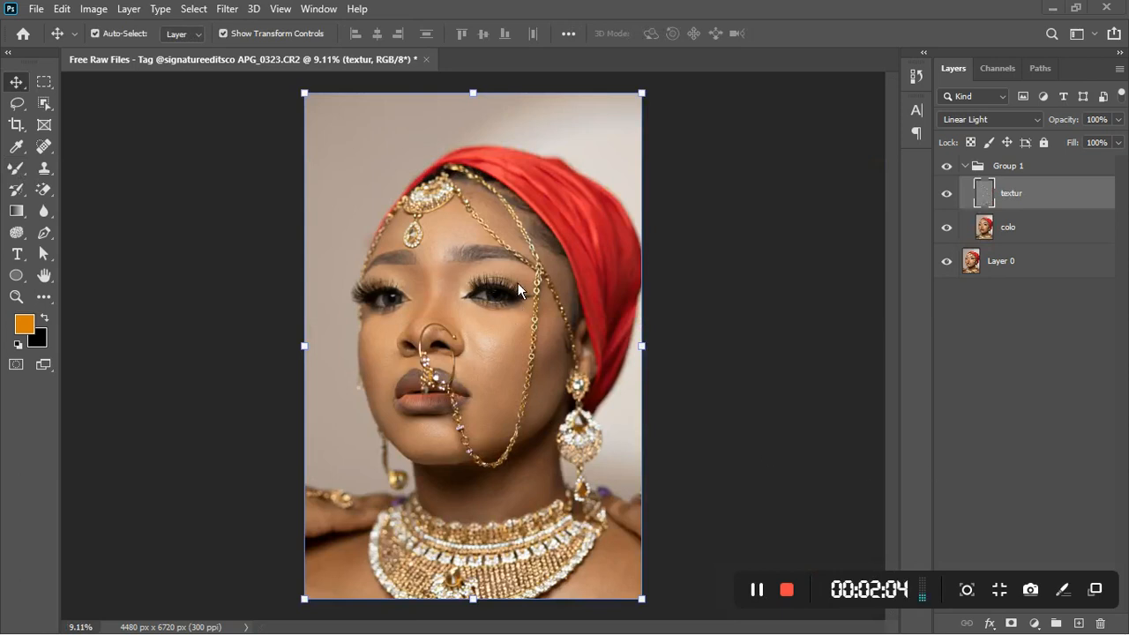
Step: Collapse Group 1 and stamp all visible layers into a new layer above it
click(973, 174)
click(968, 171)
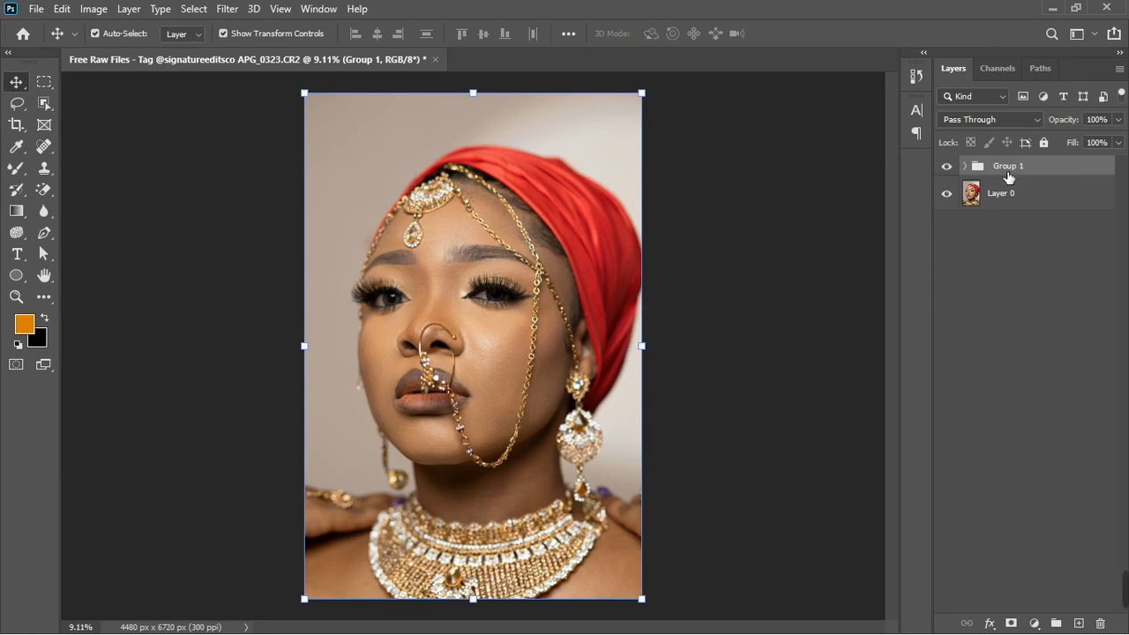
key(ctrl)
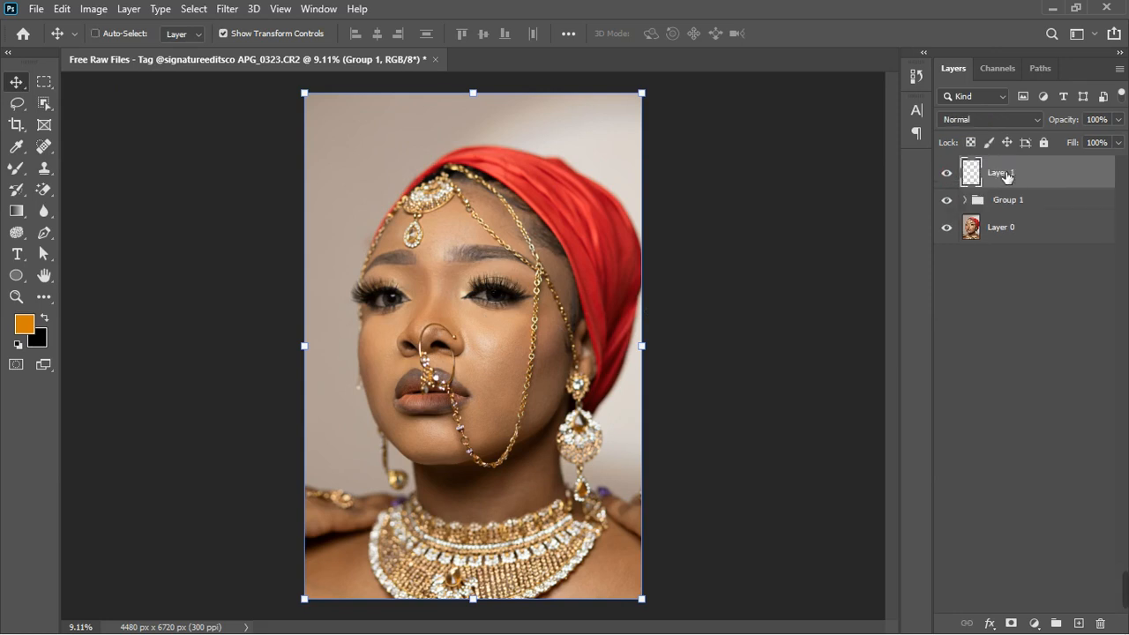
Step: Open the Camera Raw Filter on the new top layer and set Highlights +28, Whites -19, Blacks +11 and Shadows +7
click(229, 10)
click(262, 108)
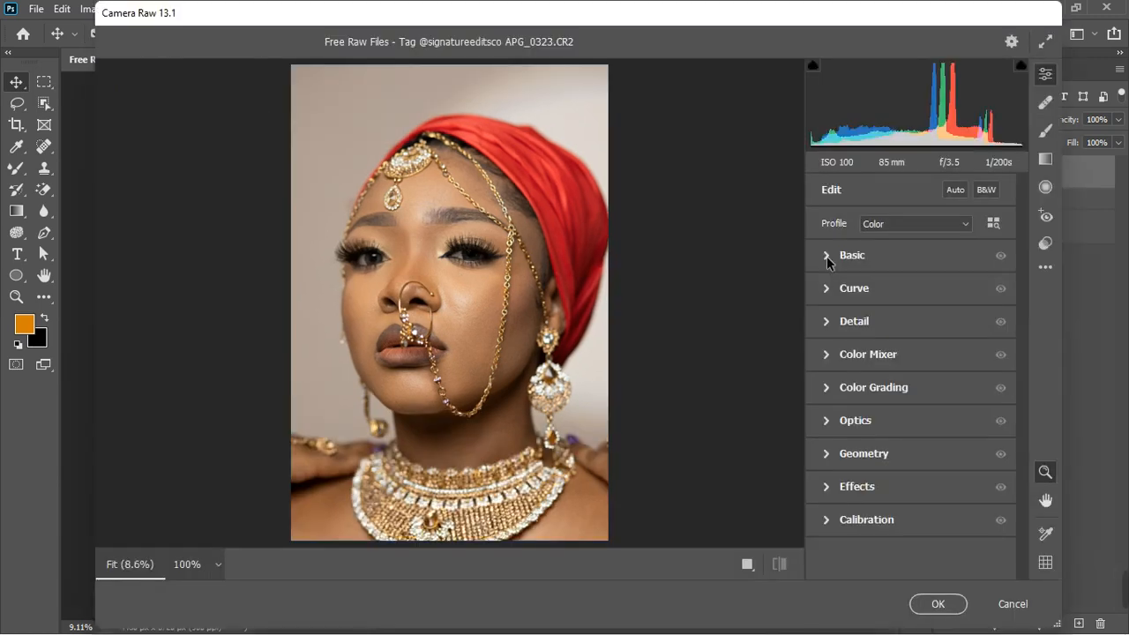
click(827, 258)
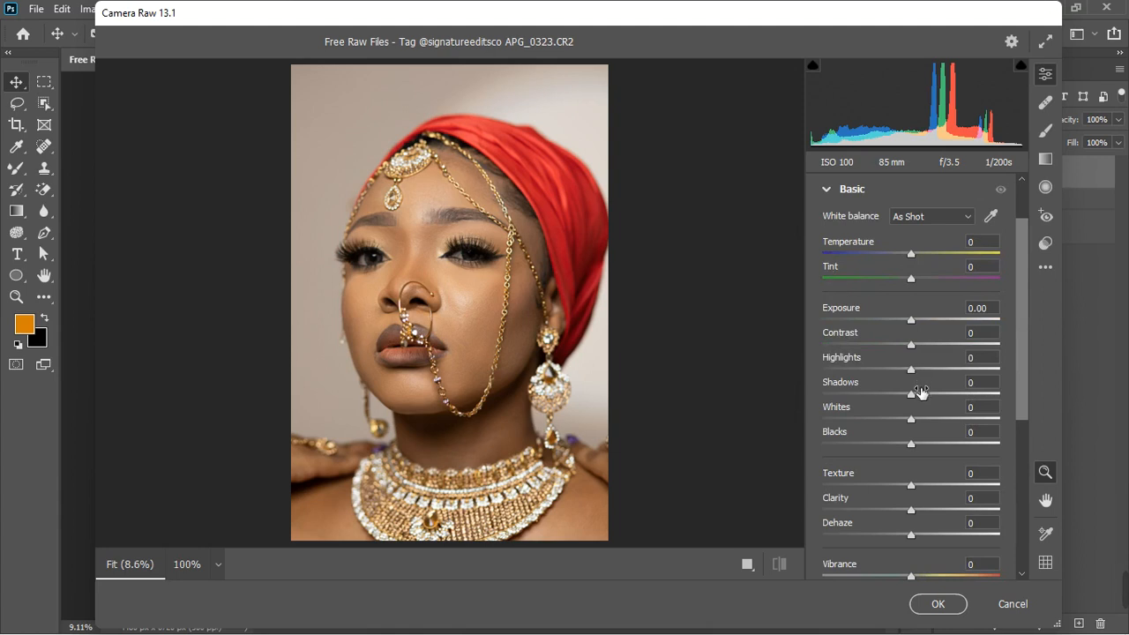
drag(914, 372, 934, 377)
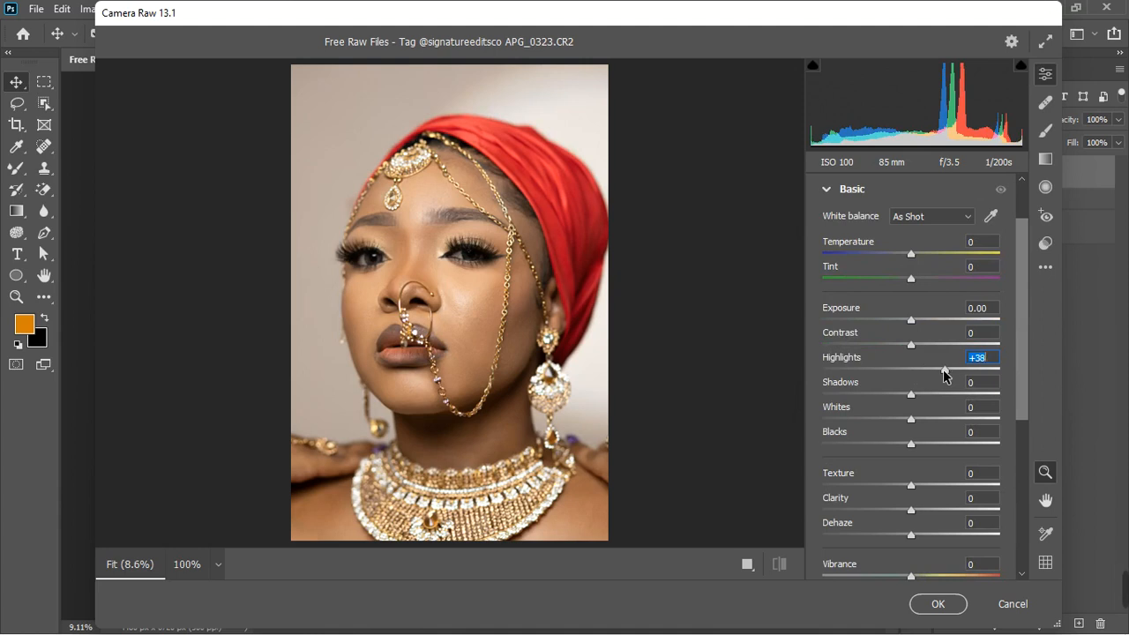
drag(946, 369, 935, 370)
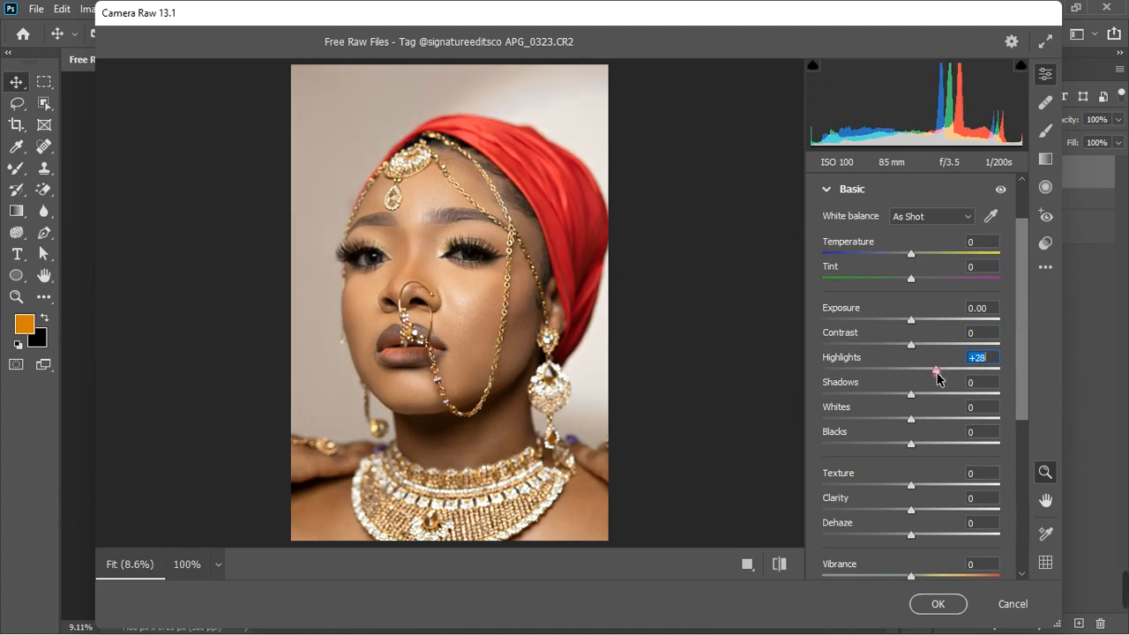
drag(901, 421, 897, 422)
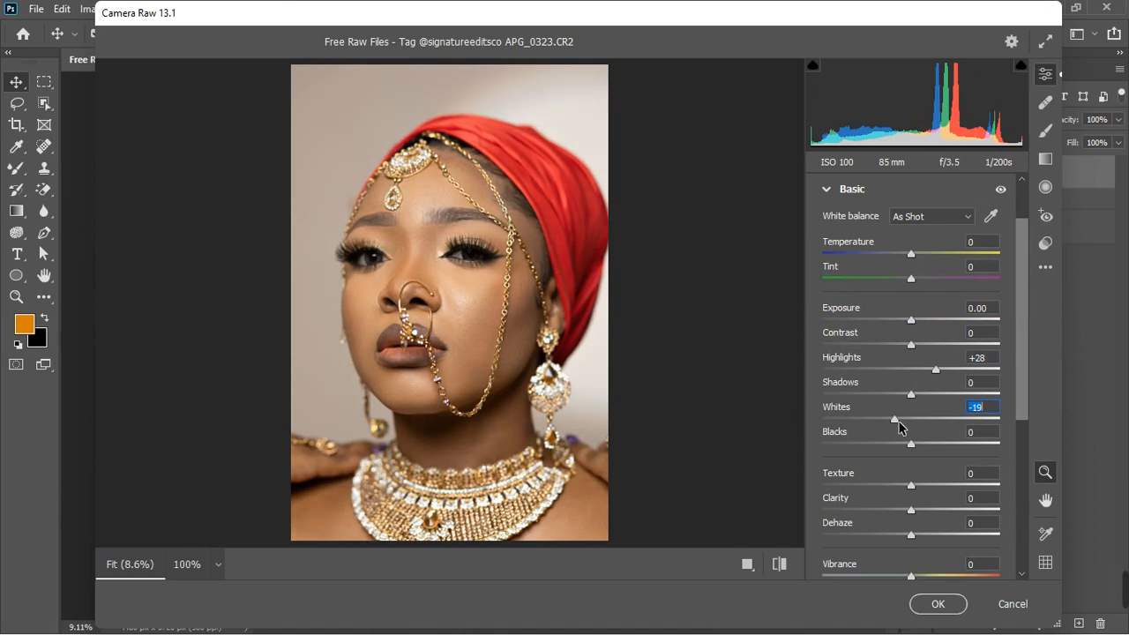
drag(912, 448, 922, 448)
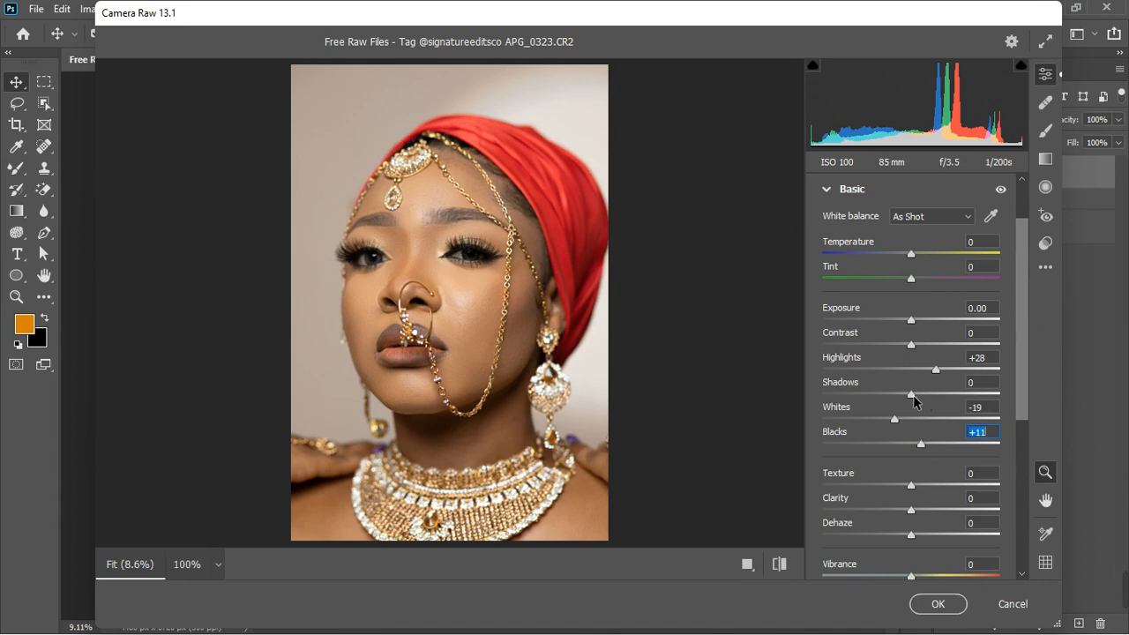
drag(914, 397, 921, 402)
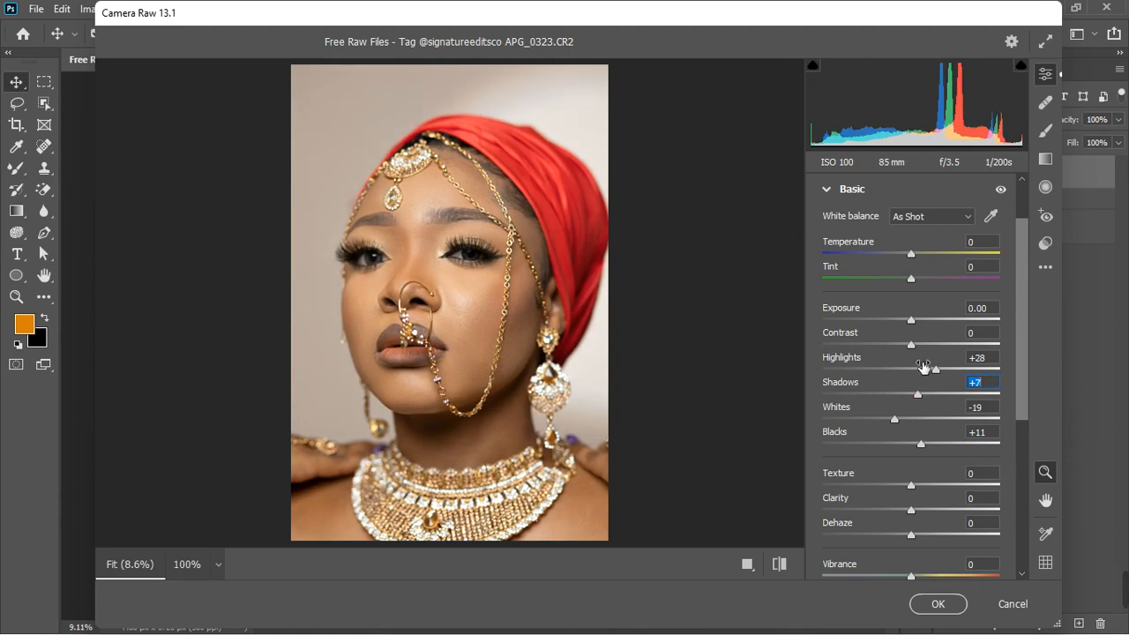
Step: Set Texture to +31 and Vibrance to +3 in the Basic adjustments
drag(910, 485, 937, 484)
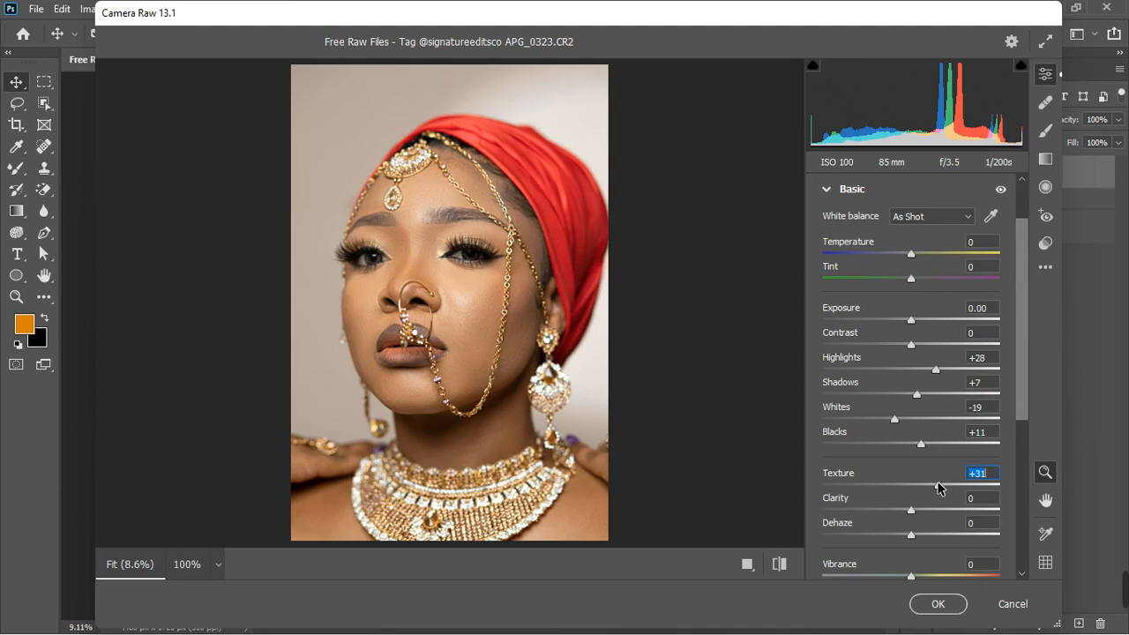
scroll(938, 487, down, 4)
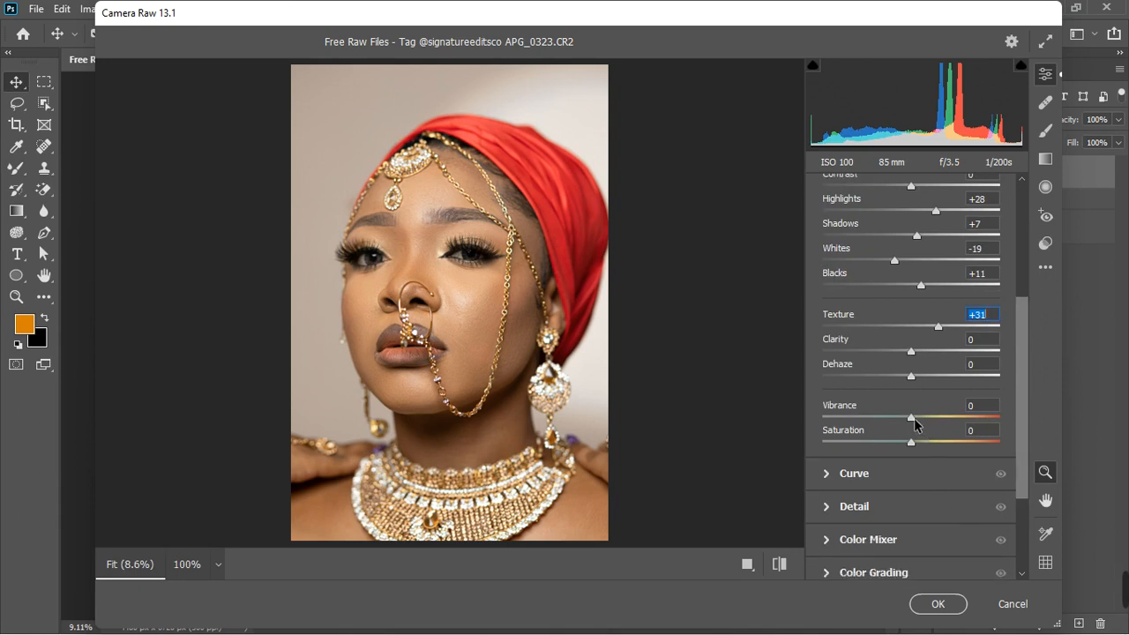
drag(914, 420, 916, 419)
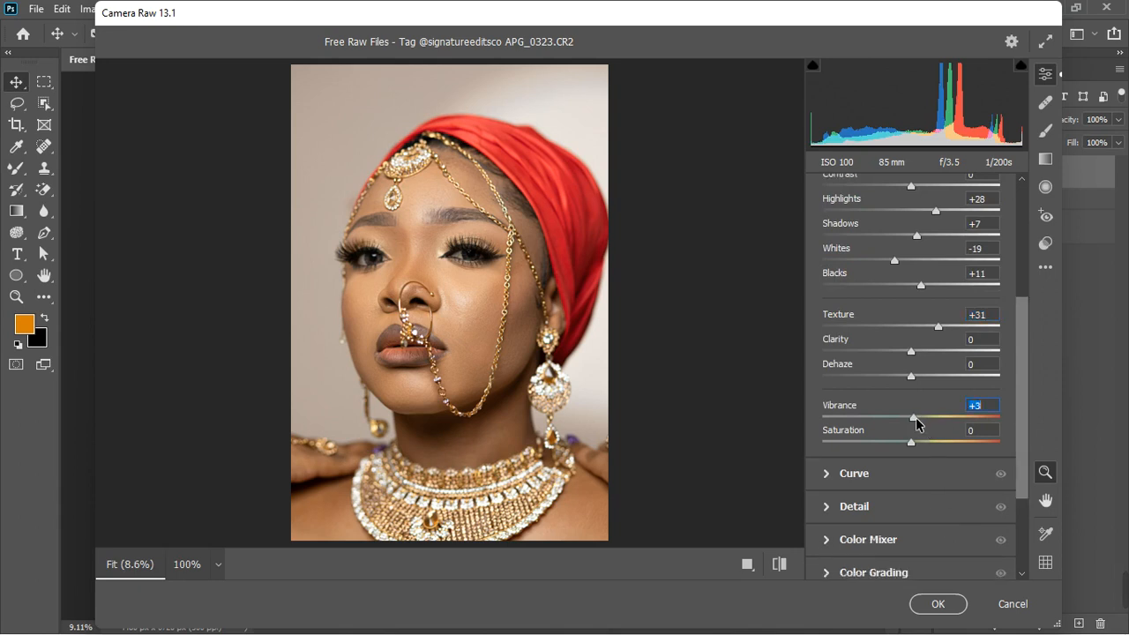
Step: Add point curve points at input 201, output 209 and input 78, output 81, and compare the image without the curve
scroll(944, 500, down, 2)
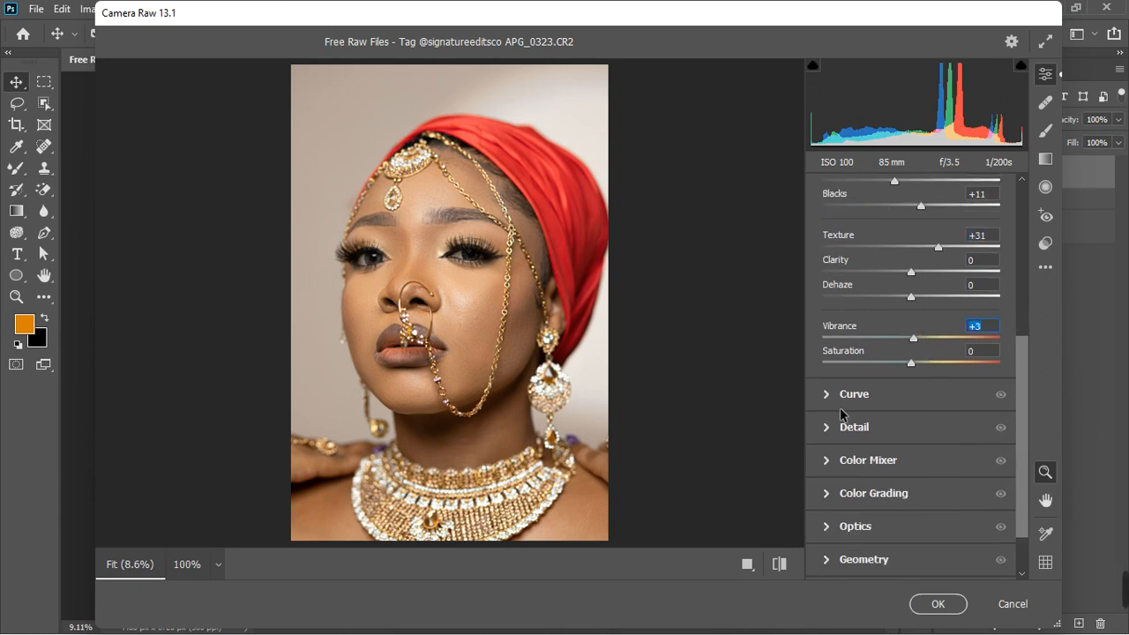
click(827, 396)
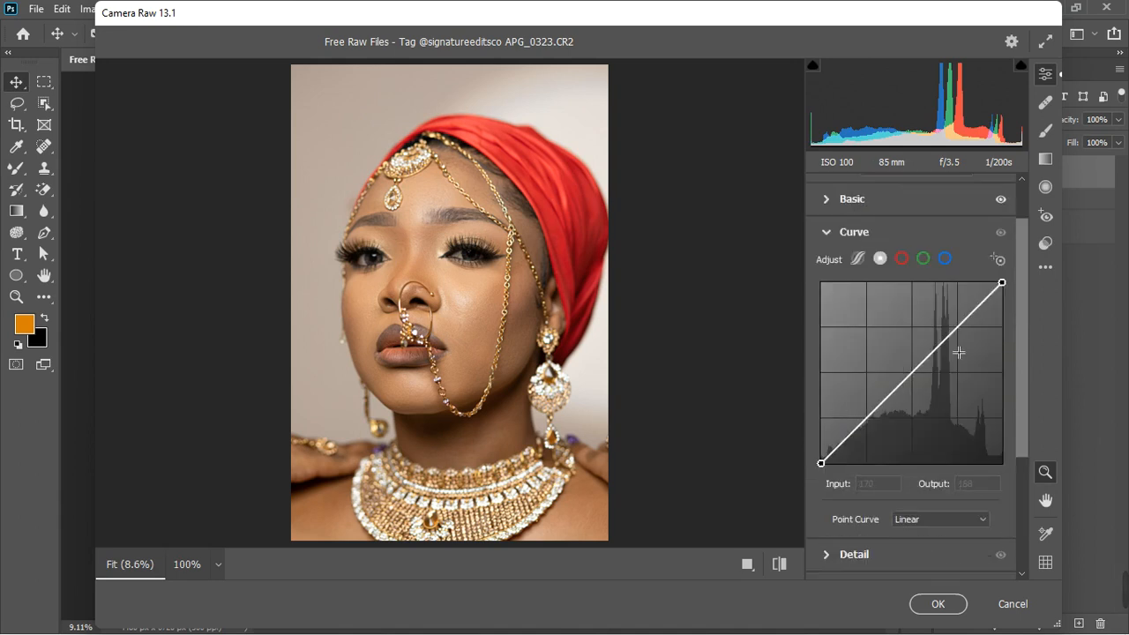
drag(961, 322, 964, 315)
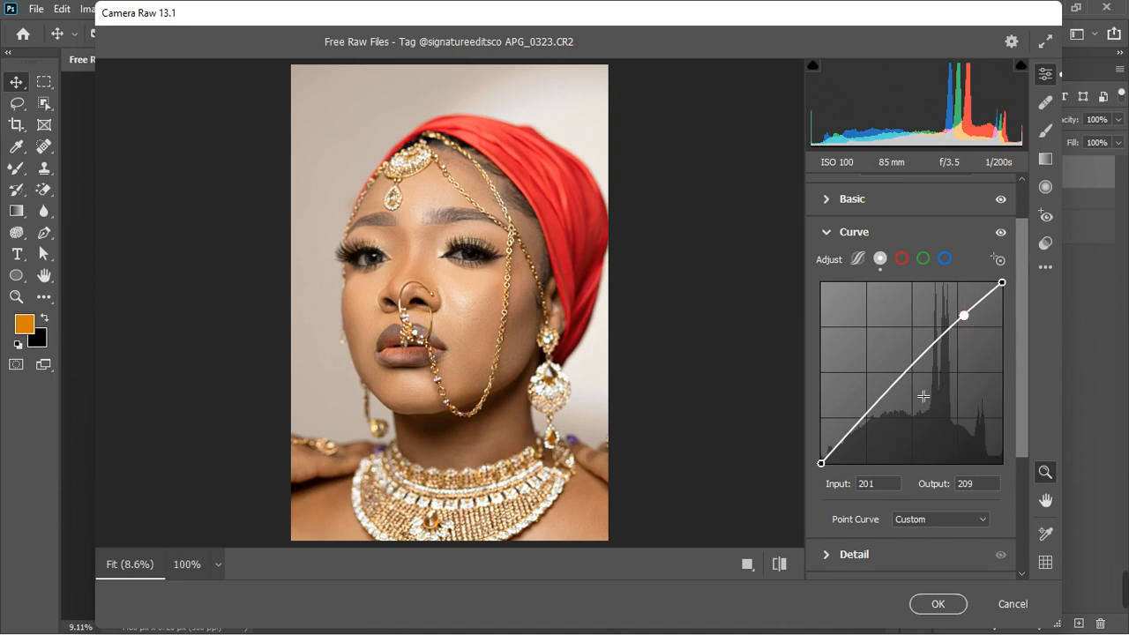
click(876, 406)
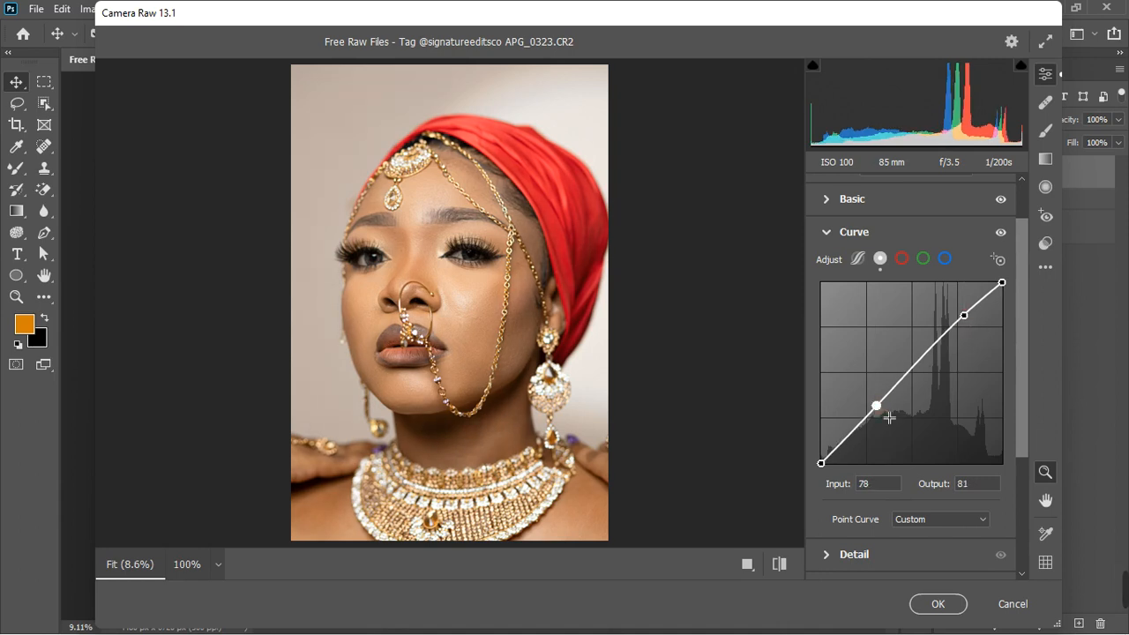
click(1002, 234)
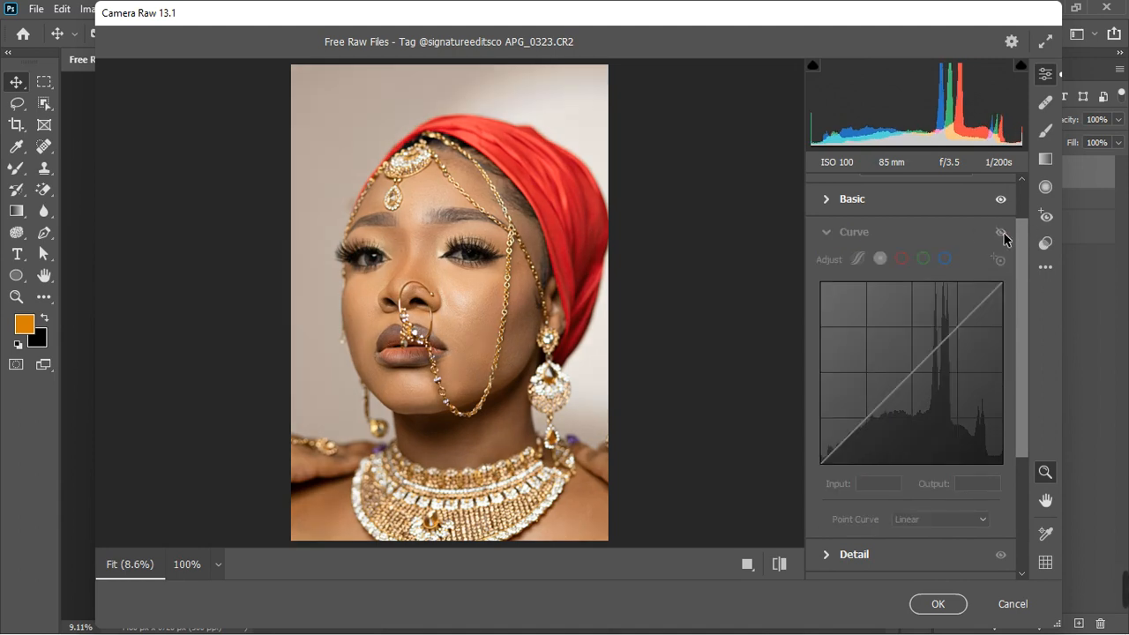
click(1003, 235)
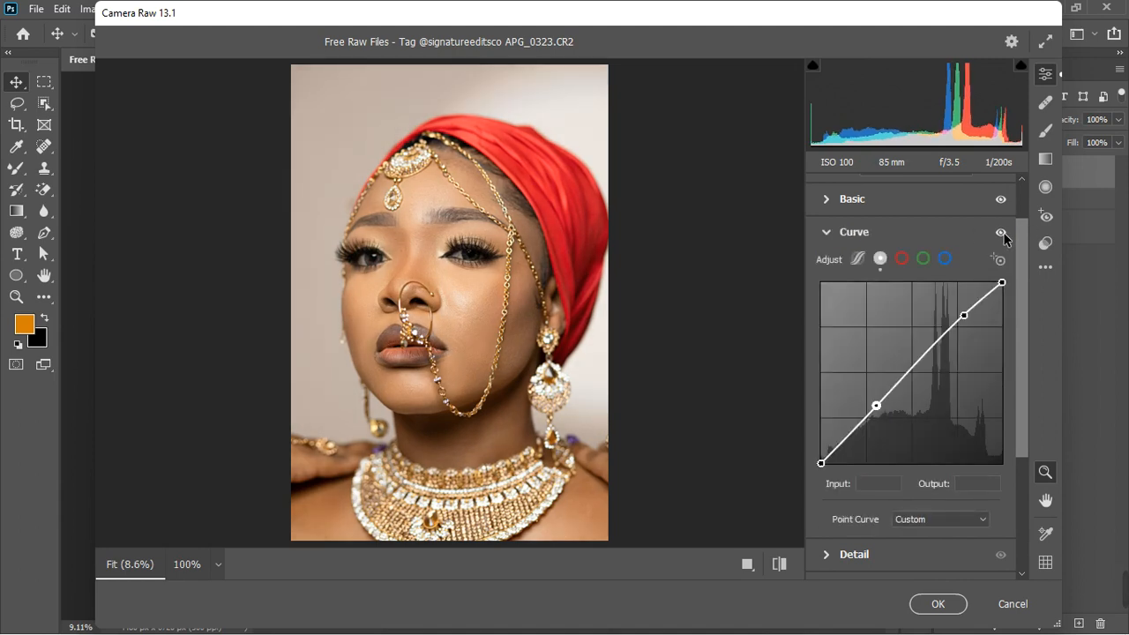
Step: Reshape the curve into an S with points at 84/72 and 198/205, compare the image without it, and collapse the Curve settings
drag(964, 315, 964, 319)
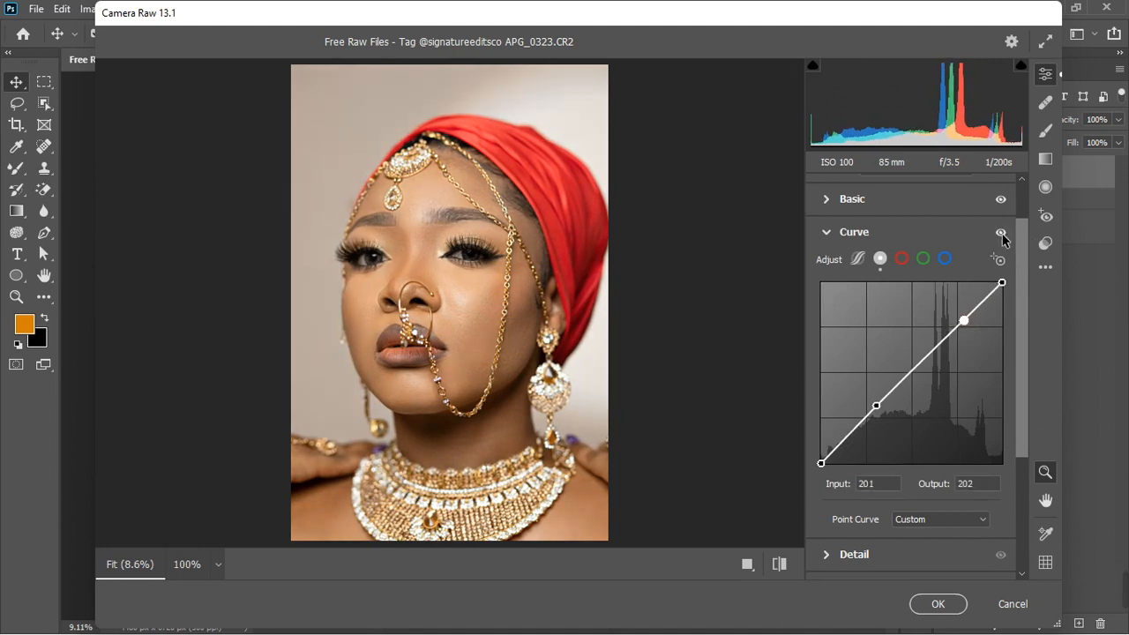
click(1001, 234)
click(1001, 234)
drag(876, 405, 880, 412)
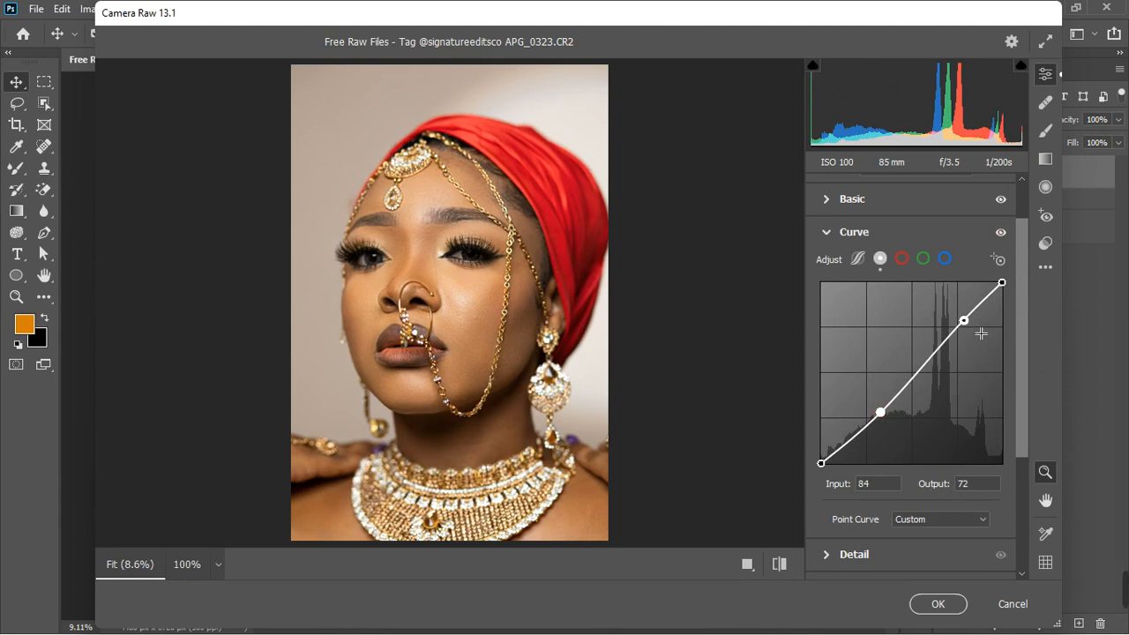
drag(964, 319, 962, 317)
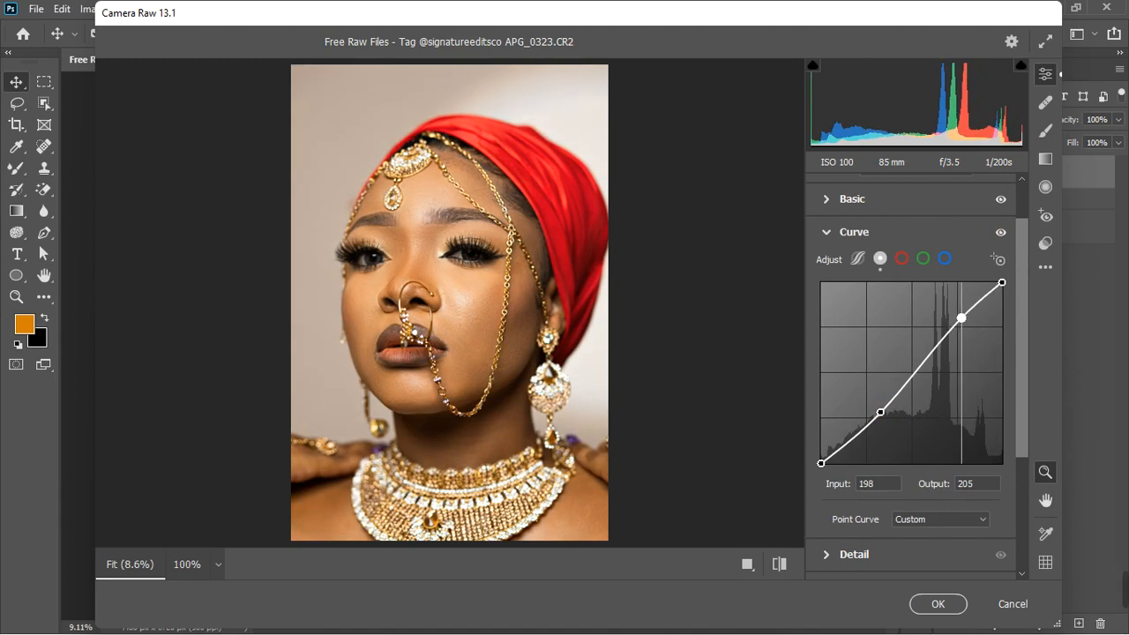
click(1000, 234)
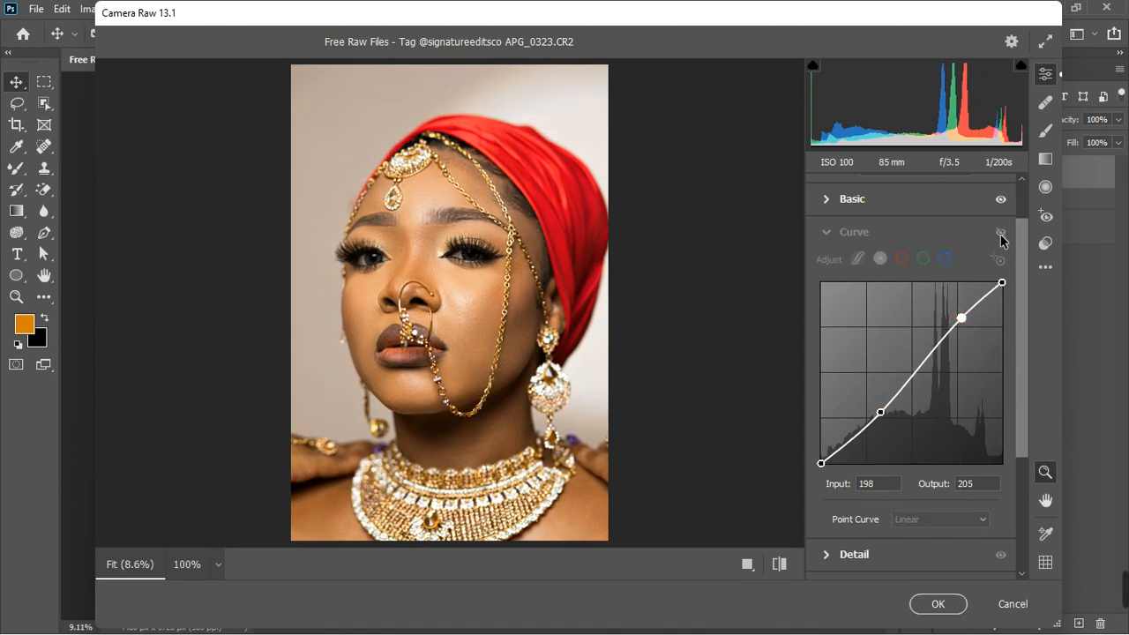
click(1000, 234)
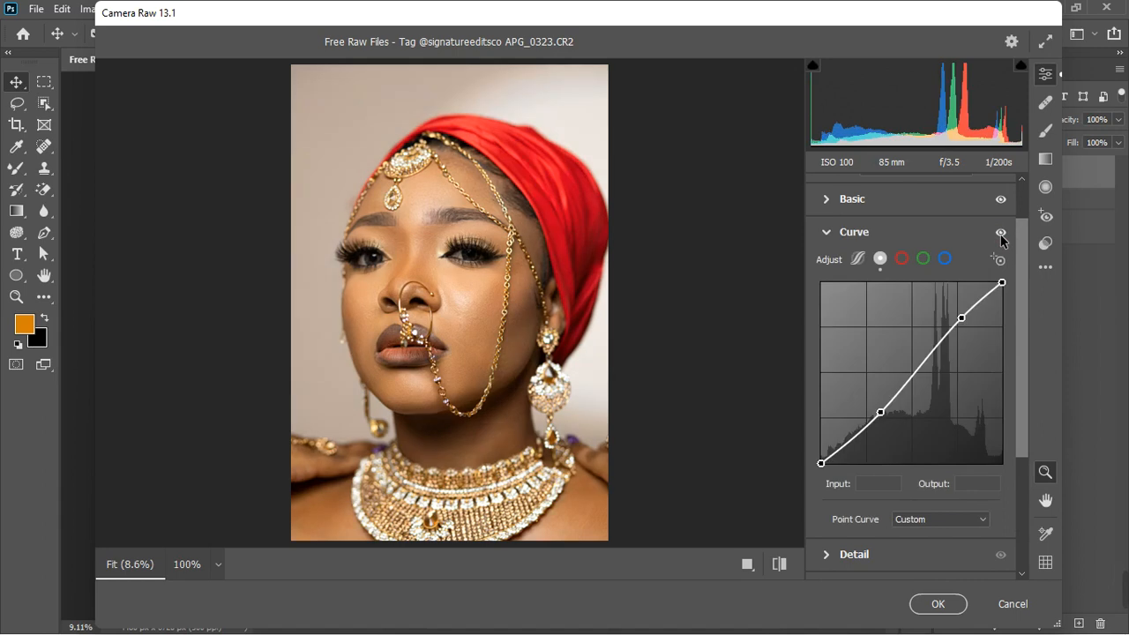
click(831, 233)
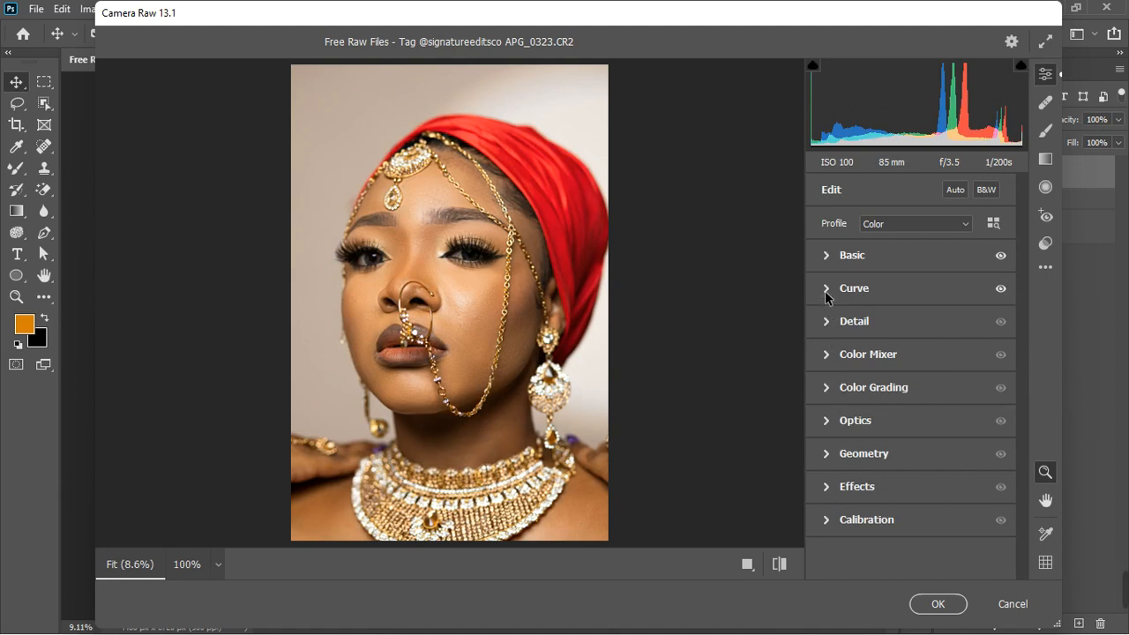
Step: Set the Color Mixer luminance of Oranges to +4 and Yellows to +6
click(827, 356)
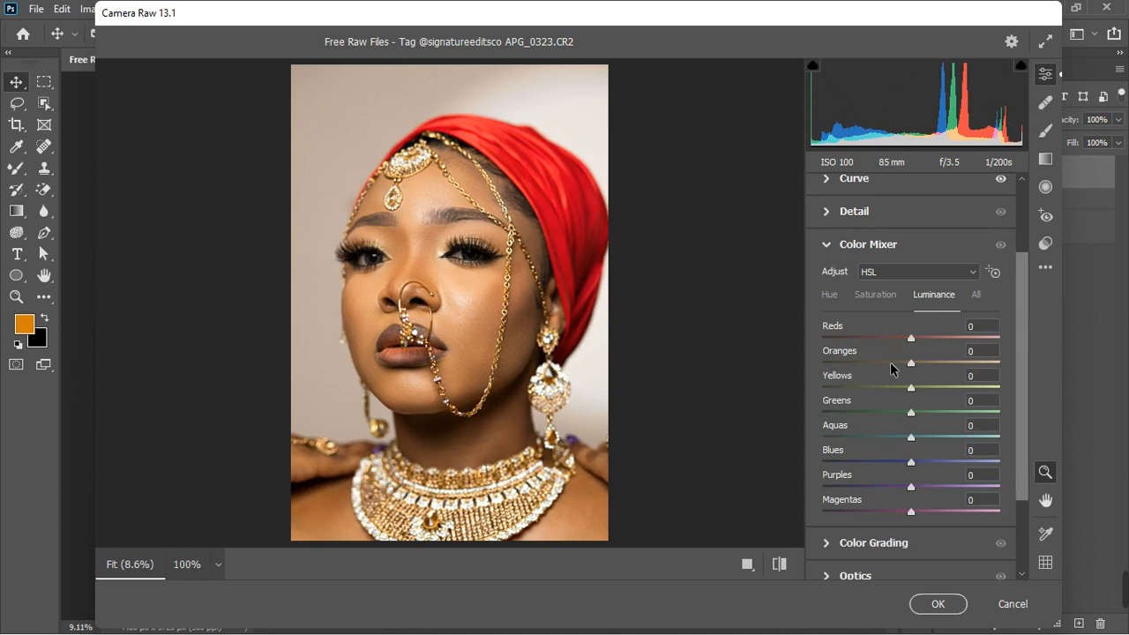
drag(914, 362, 917, 362)
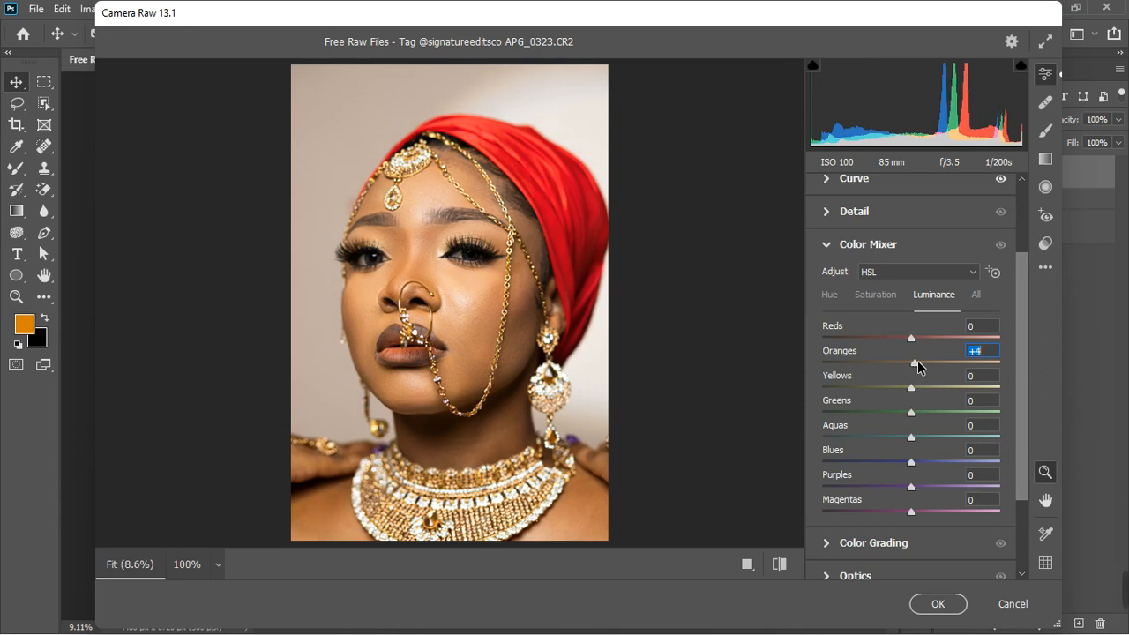
drag(912, 388, 916, 390)
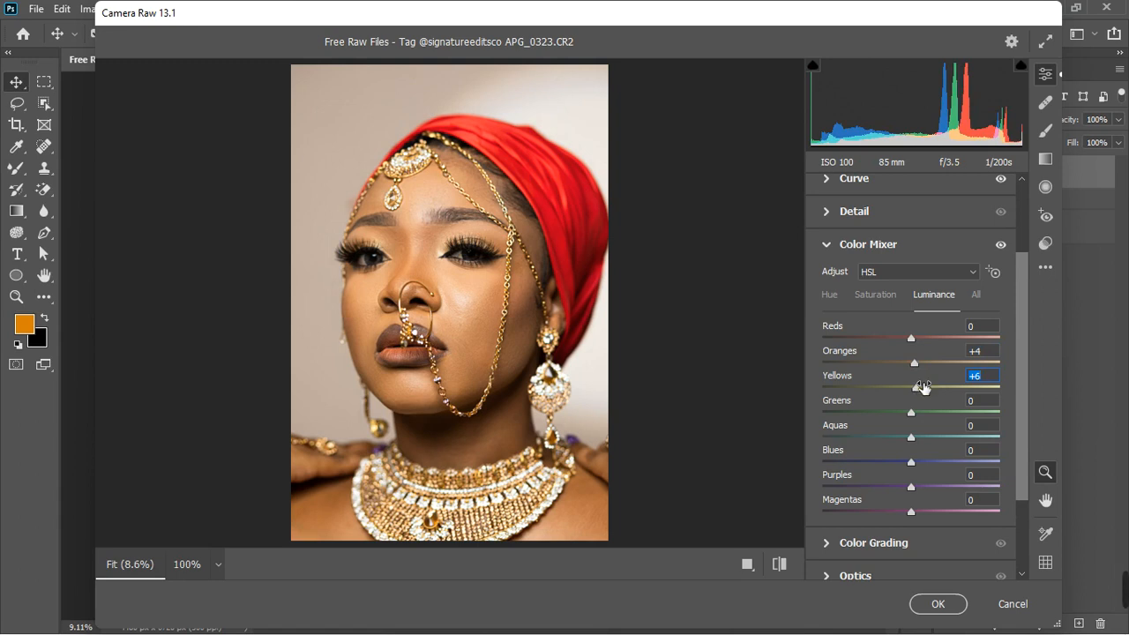
Step: Set the Color Mixer saturation of Oranges and Yellows to +3, Purples to +4 and Magentas to +5
click(878, 296)
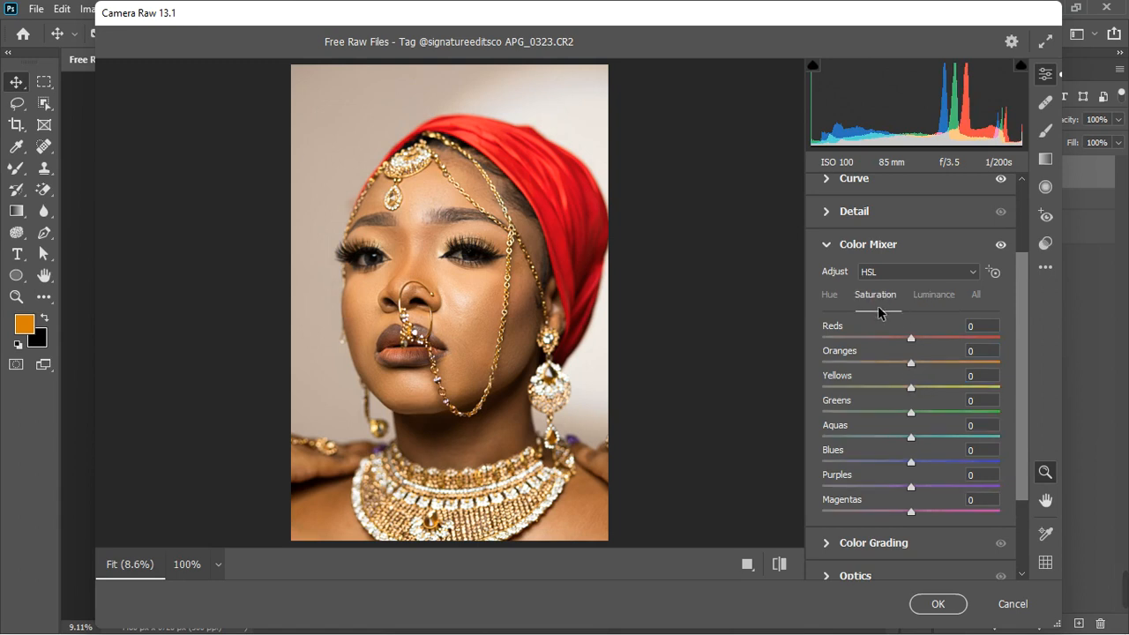
drag(914, 364, 912, 387)
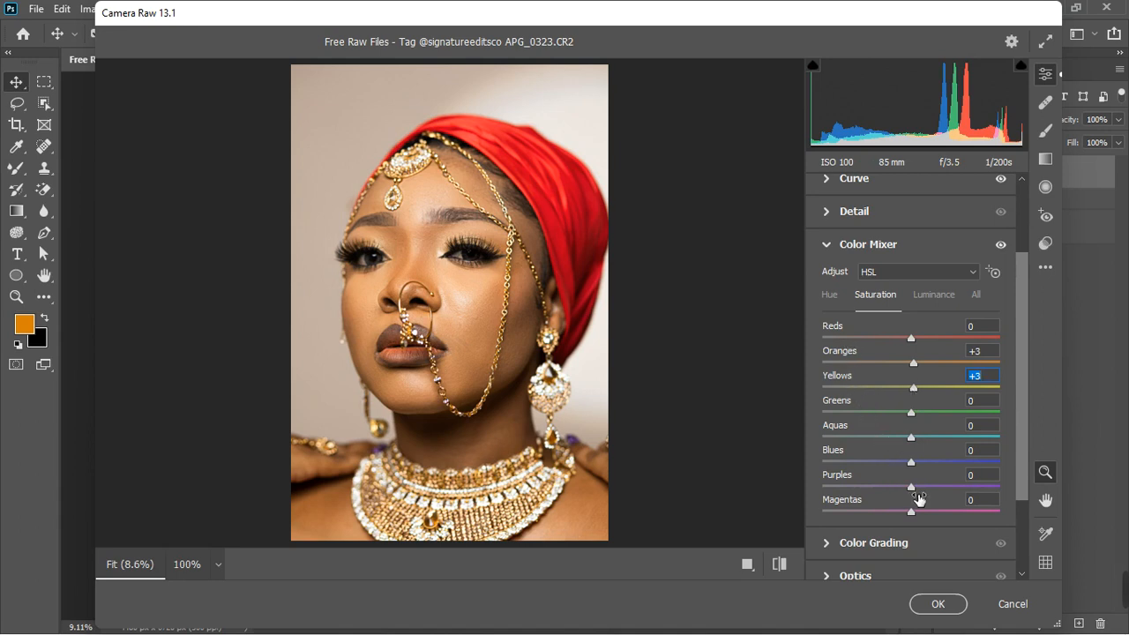
drag(911, 485, 915, 511)
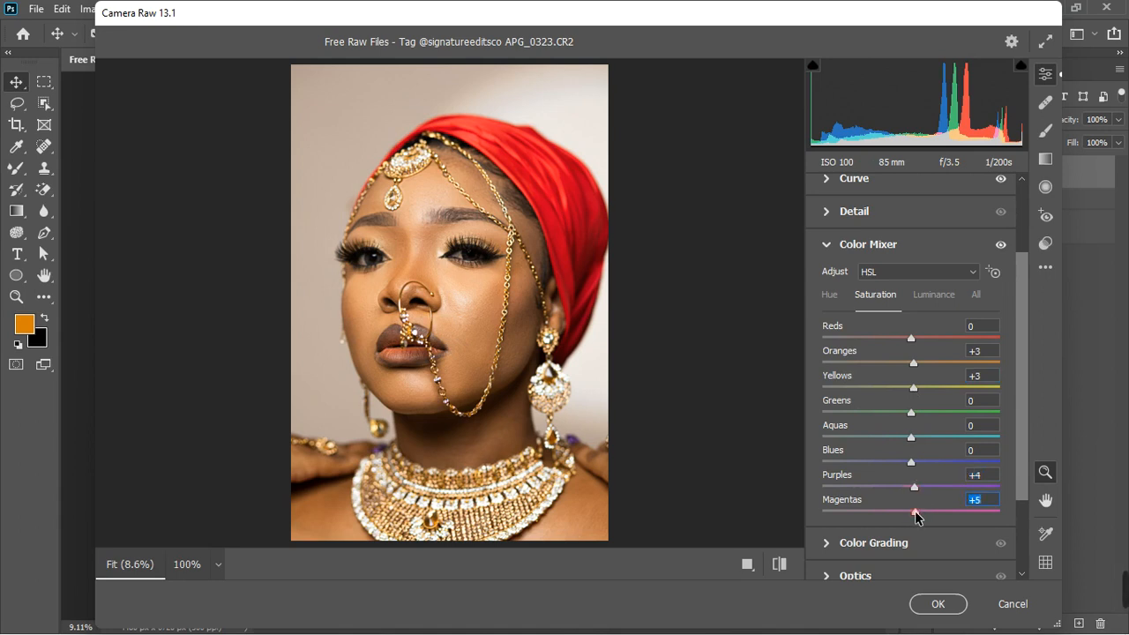
Step: Set the Color Mixer saturation of Blues to +7 and the hue of Reds to -9, Oranges to -4 and Yellows to -5
drag(911, 461, 918, 462)
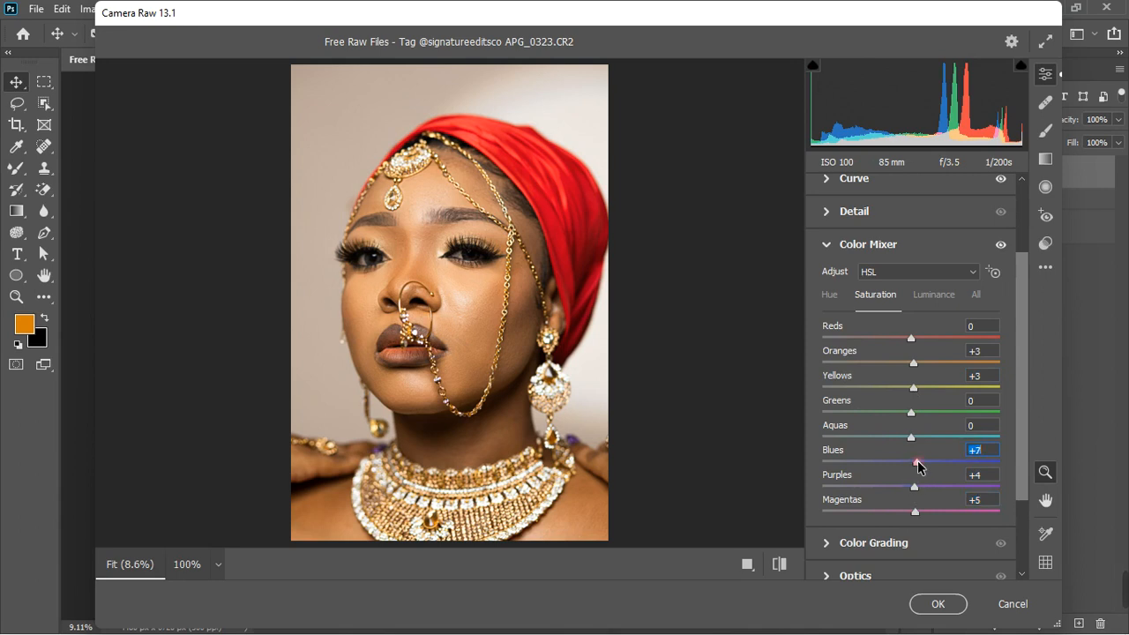
click(836, 298)
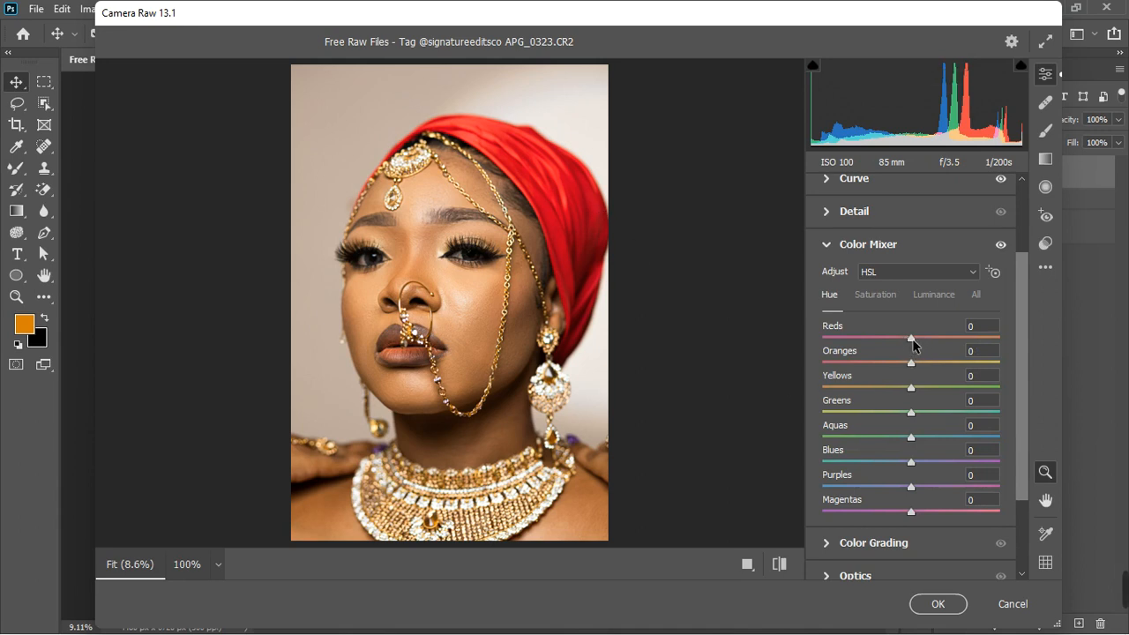
drag(909, 339, 901, 368)
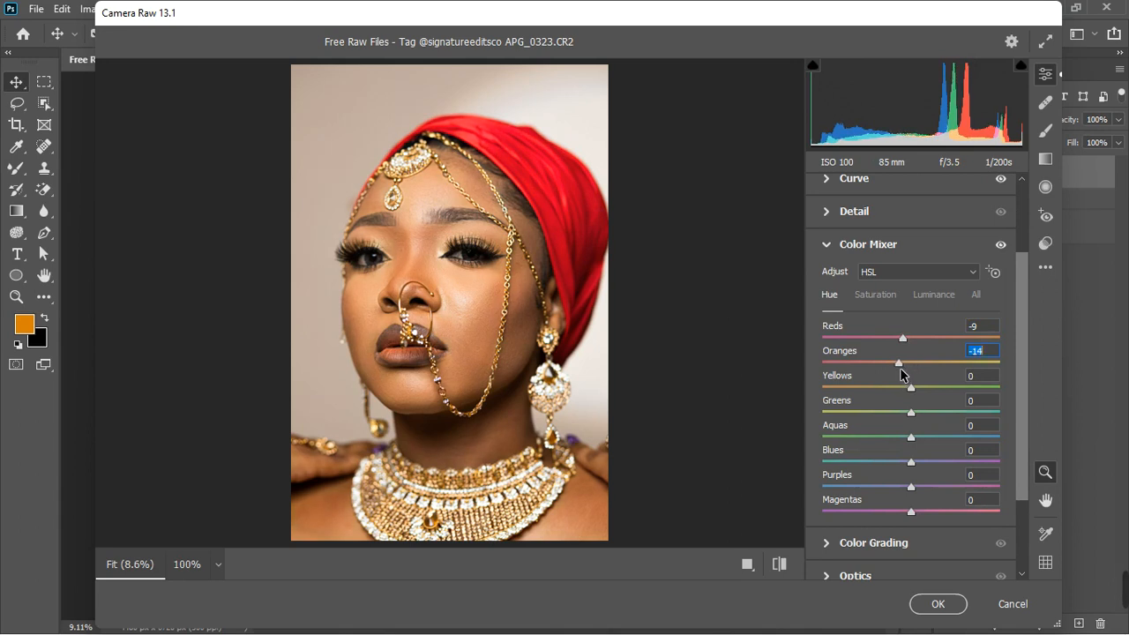
mouse_move(899, 369)
mouse_down()
mouse_move(915, 369)
mouse_move(904, 368)
mouse_up()
drag(905, 369, 911, 369)
drag(911, 392, 908, 394)
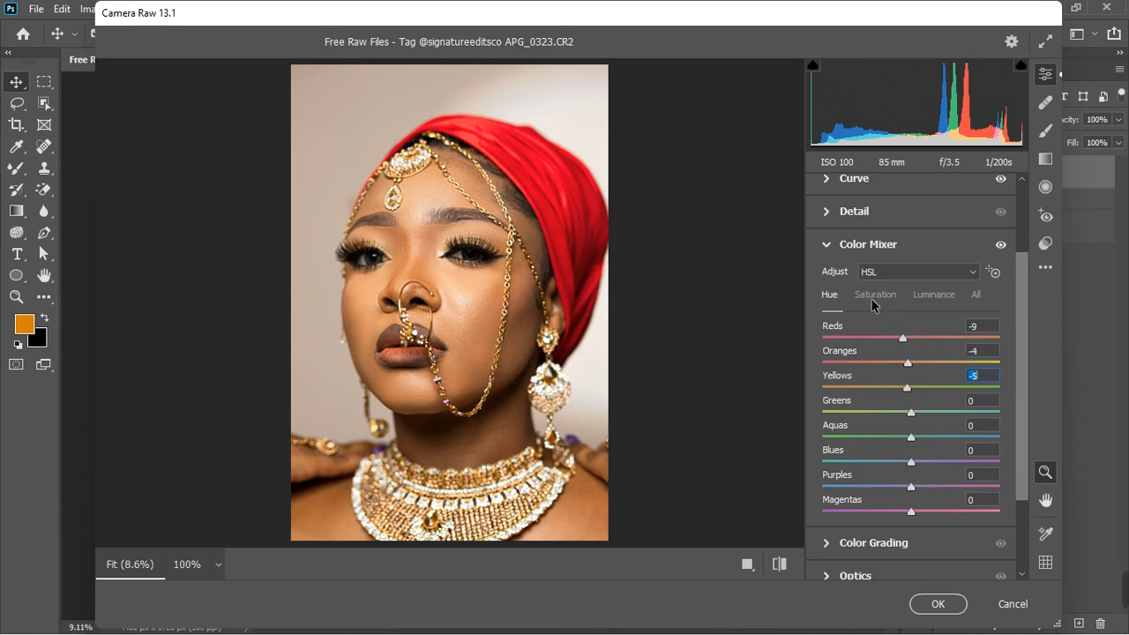
click(828, 247)
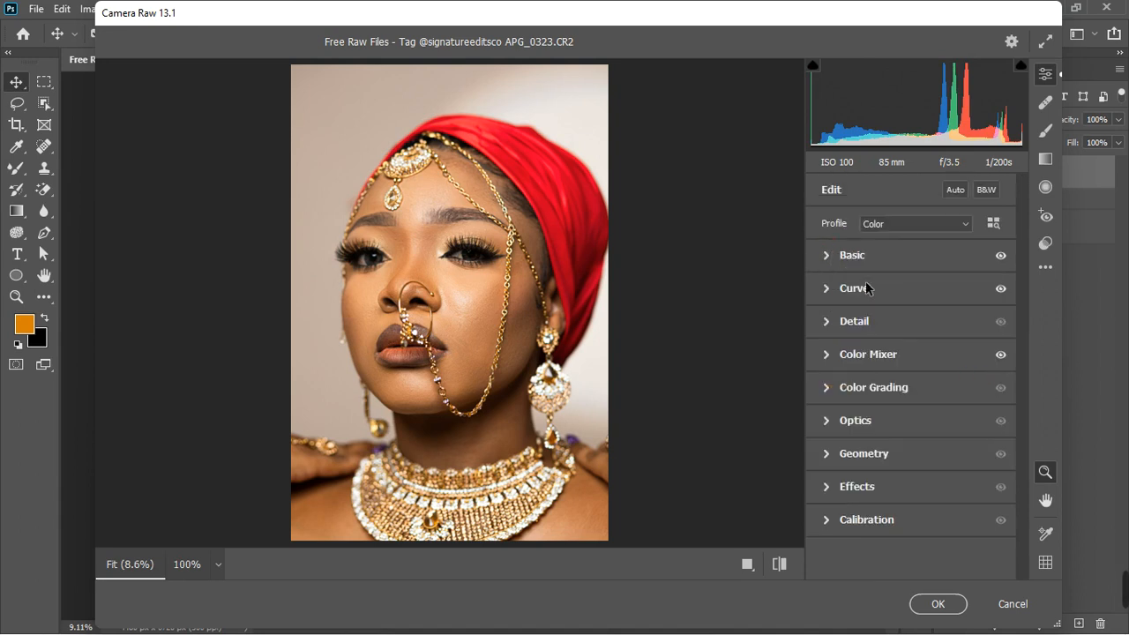
Step: Set the Calibration hue of the Red Primary to +17, Green Primary to +18 and Blue Primary to -19
click(832, 521)
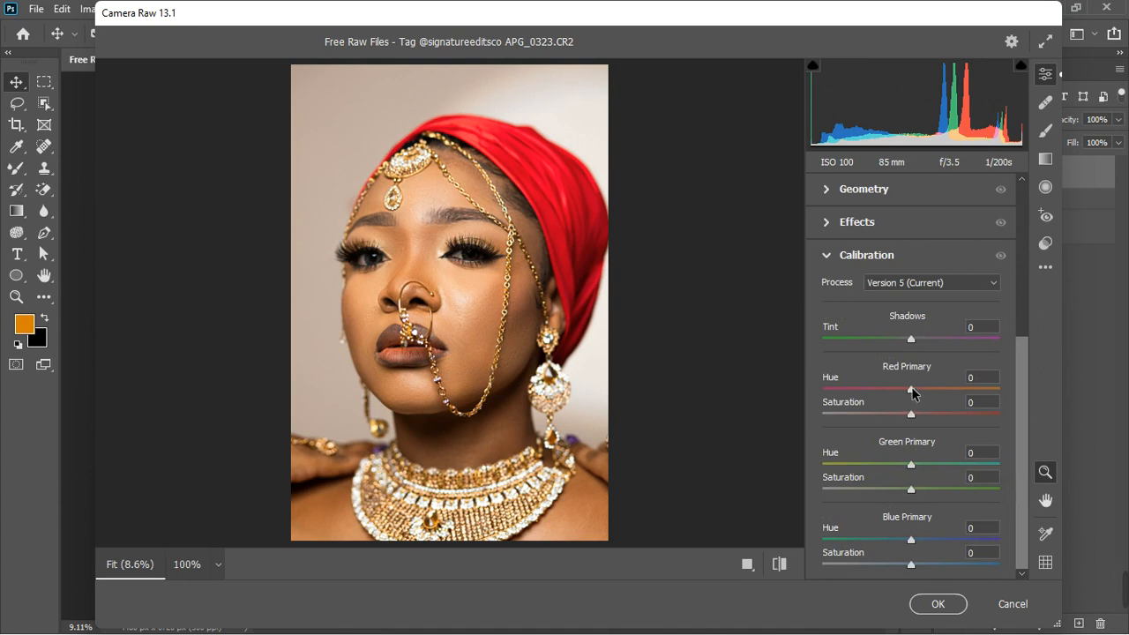
drag(913, 388, 900, 389)
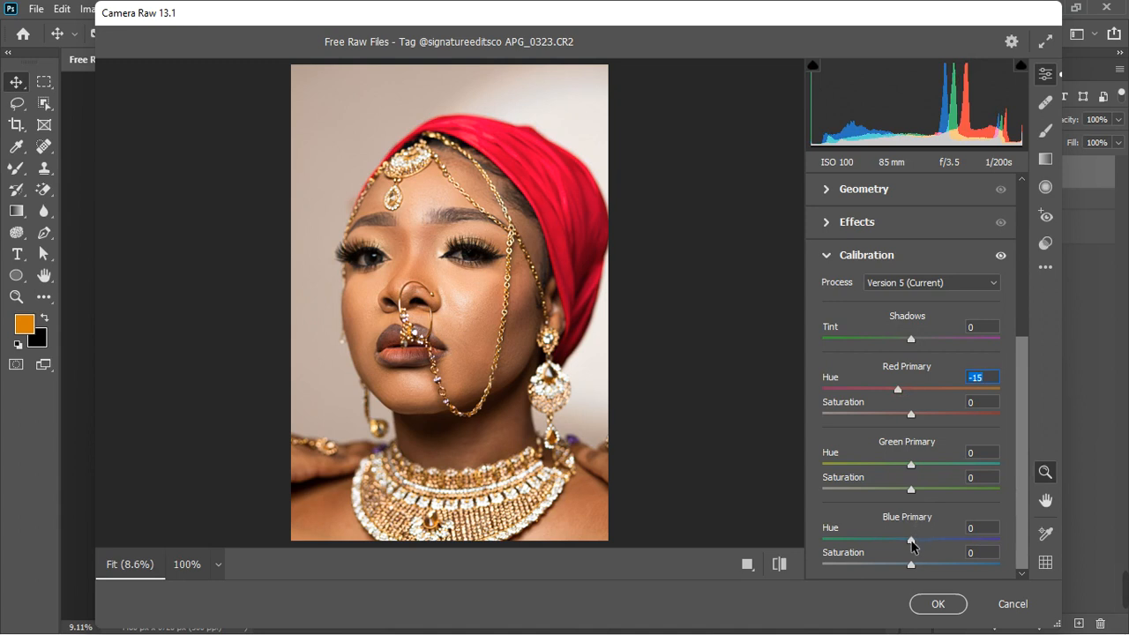
drag(911, 539, 928, 546)
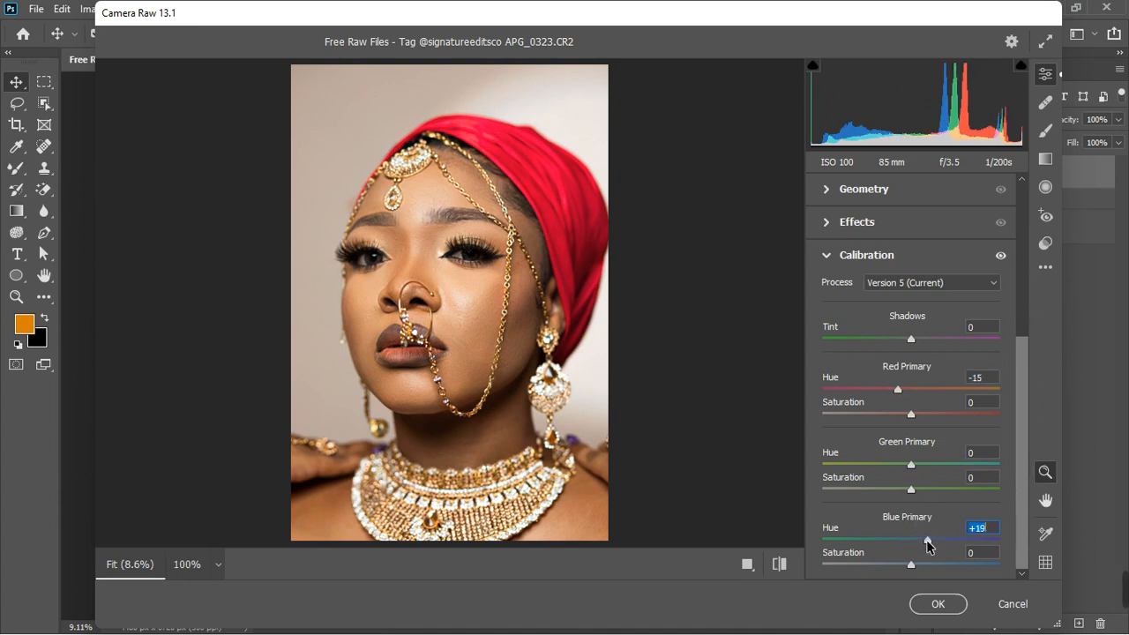
drag(922, 540, 913, 540)
double_click(898, 389)
drag(901, 393, 926, 393)
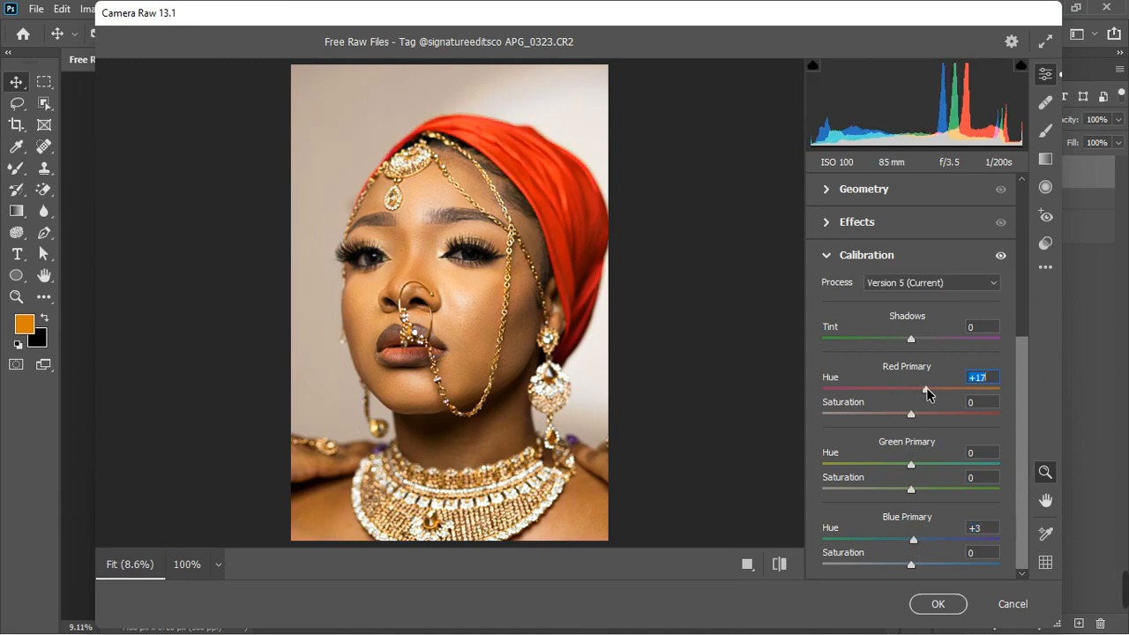
drag(914, 539, 886, 545)
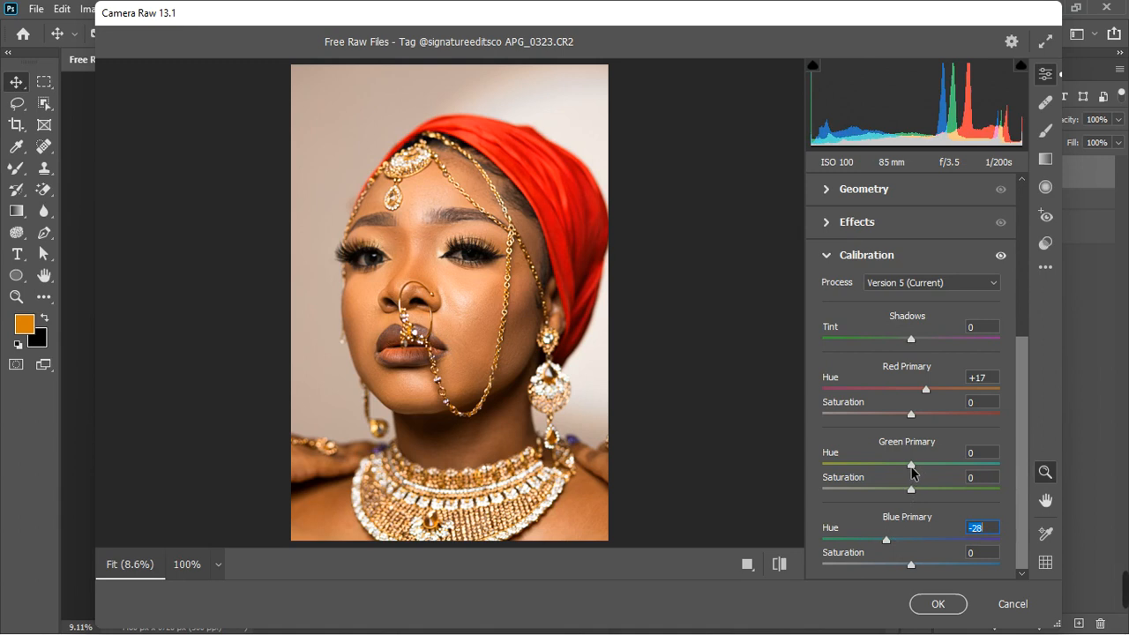
mouse_move(912, 467)
mouse_down()
mouse_move(886, 468)
mouse_move(927, 470)
mouse_up()
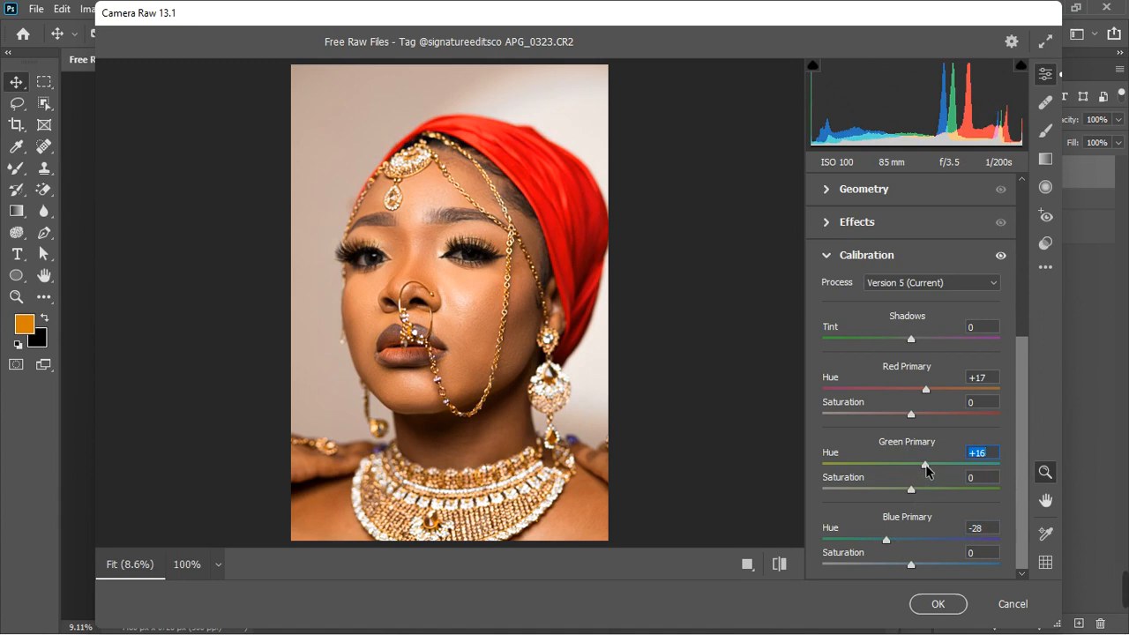
drag(927, 471, 925, 468)
drag(889, 538, 897, 539)
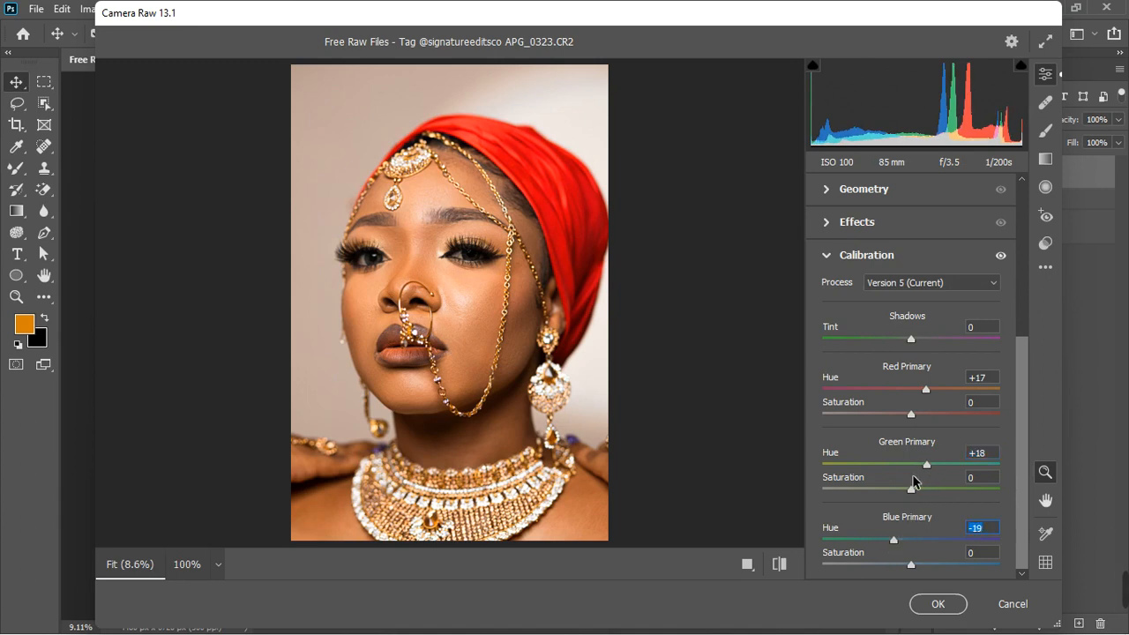
Step: Compare the image with and without the Calibration adjustments, also in the side-by-side Before/After view
click(1001, 256)
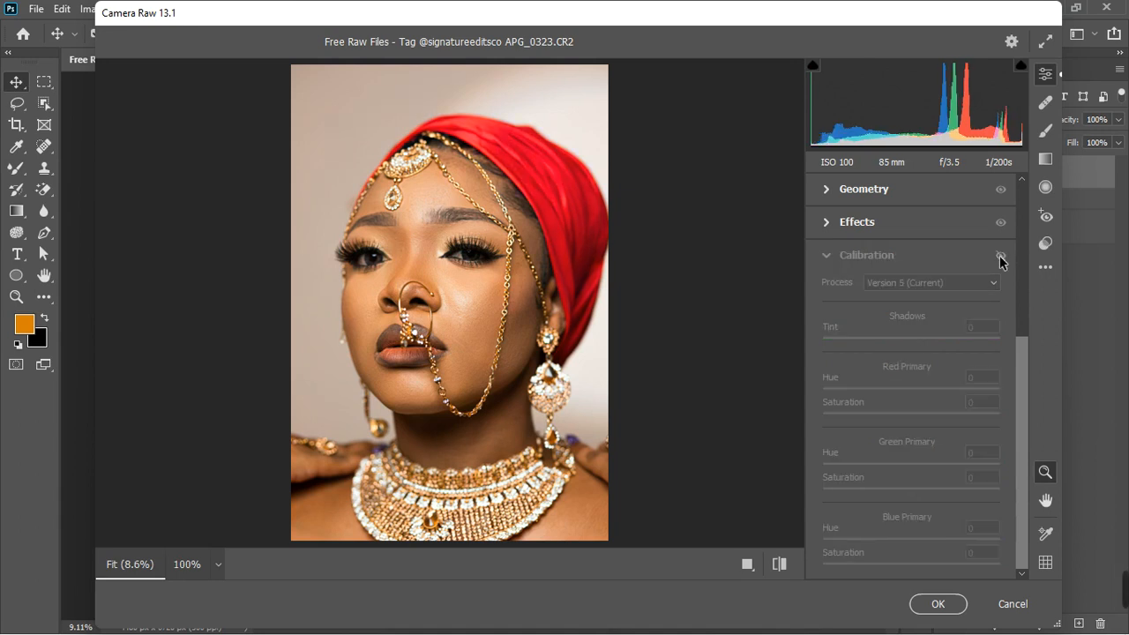
click(1001, 257)
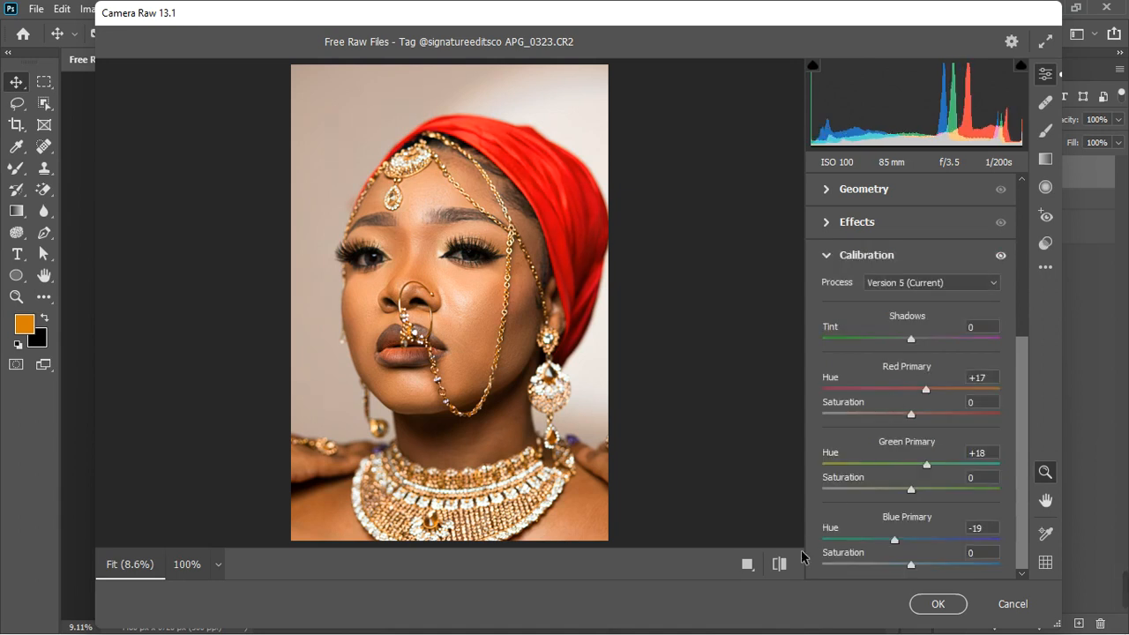
click(746, 564)
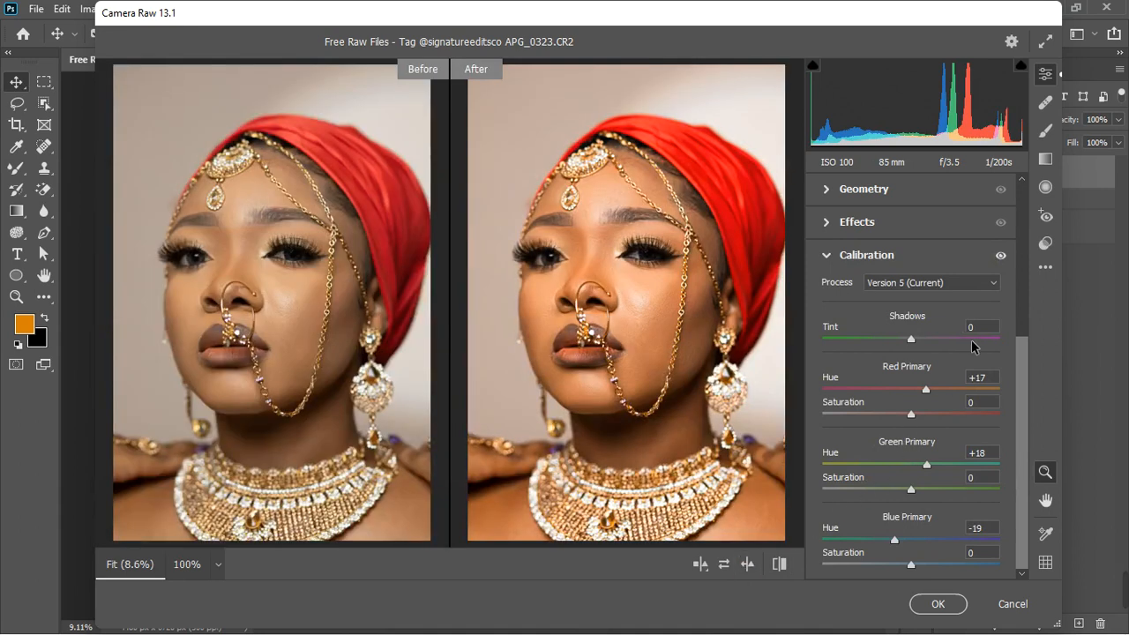
click(1001, 256)
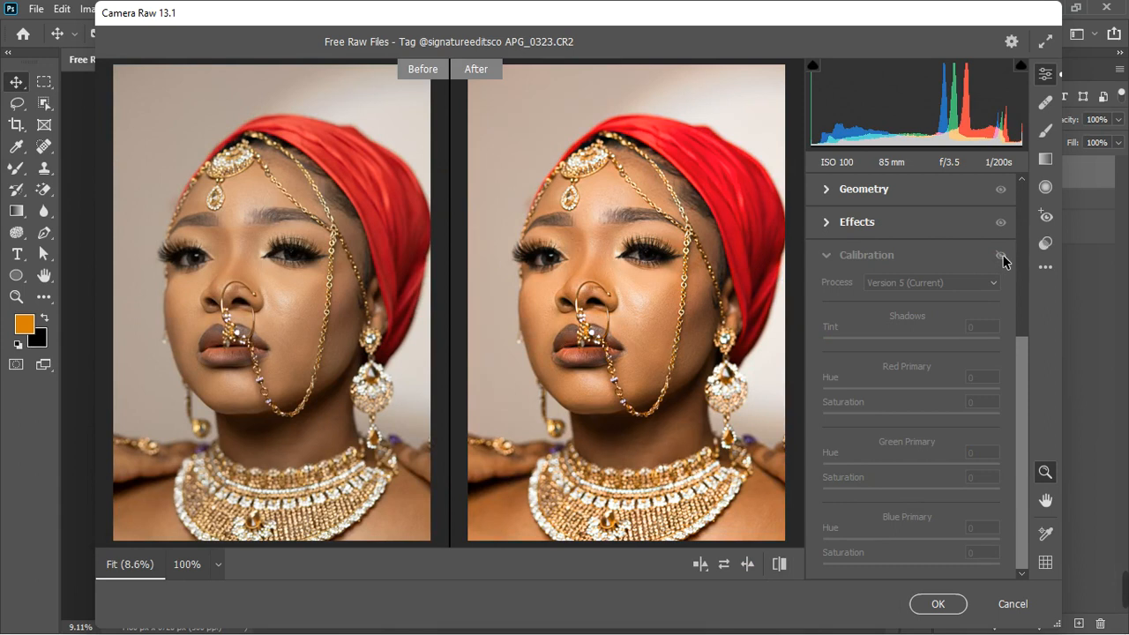
click(1001, 256)
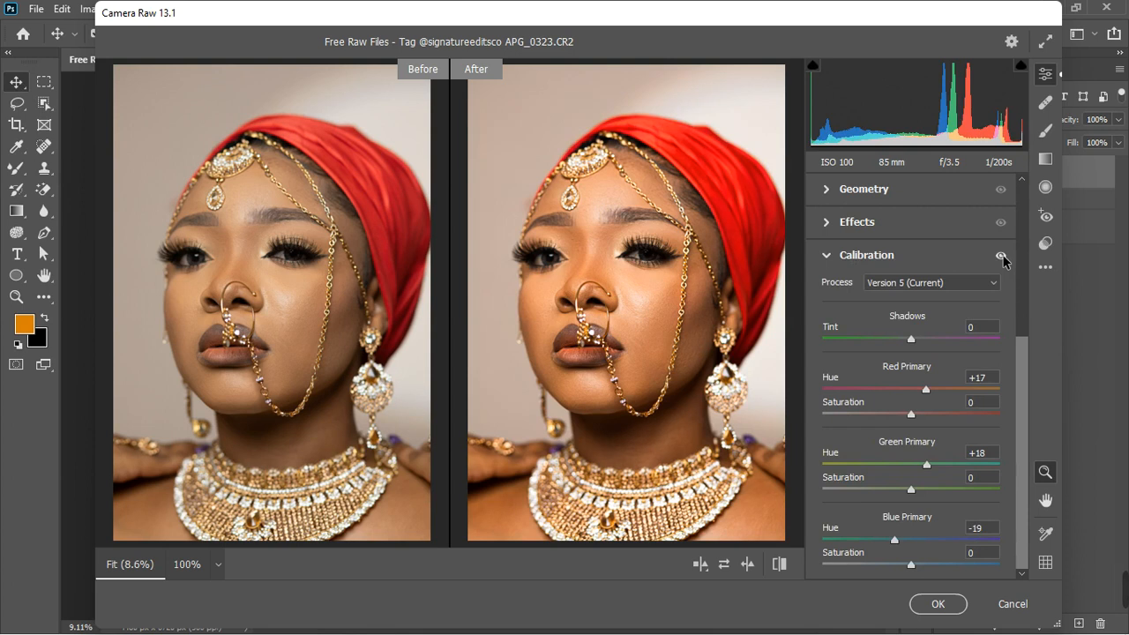
click(1002, 257)
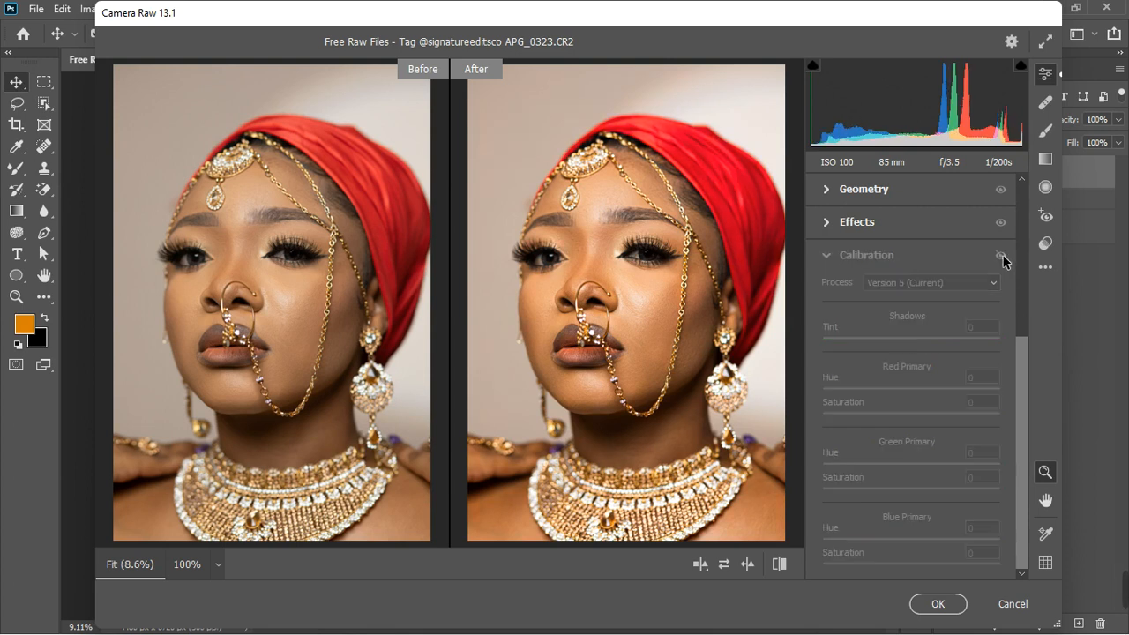
click(1002, 256)
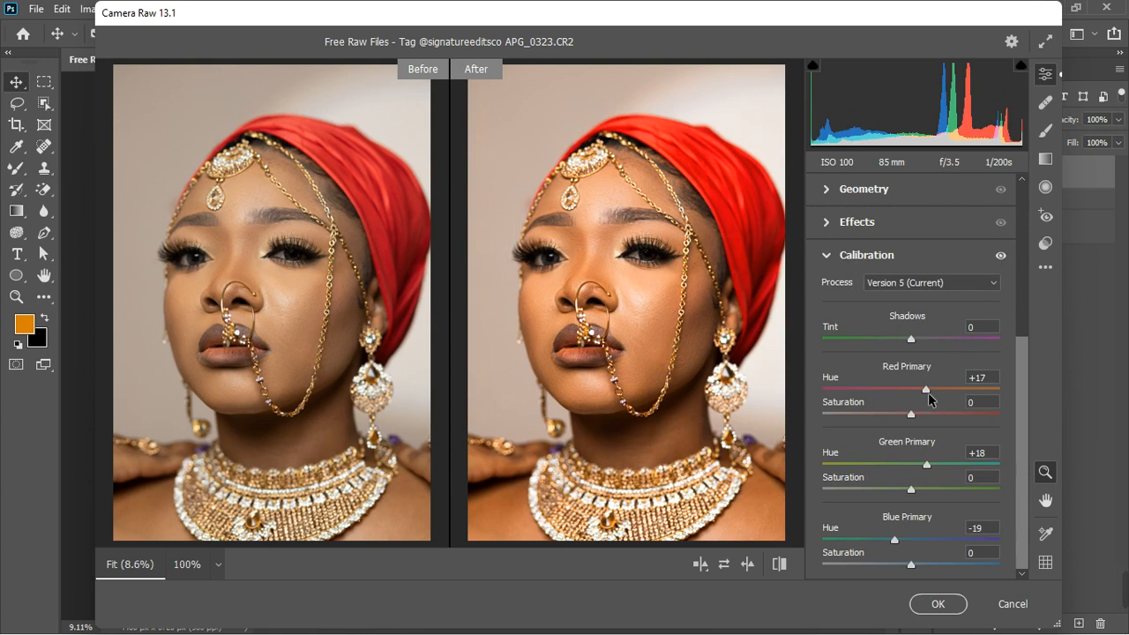
Step: Set the Calibration hue of Red Primary to +9, Green Primary to +11 and Blue Primary to -27, and apply the Camera Raw Filter
drag(927, 390, 923, 395)
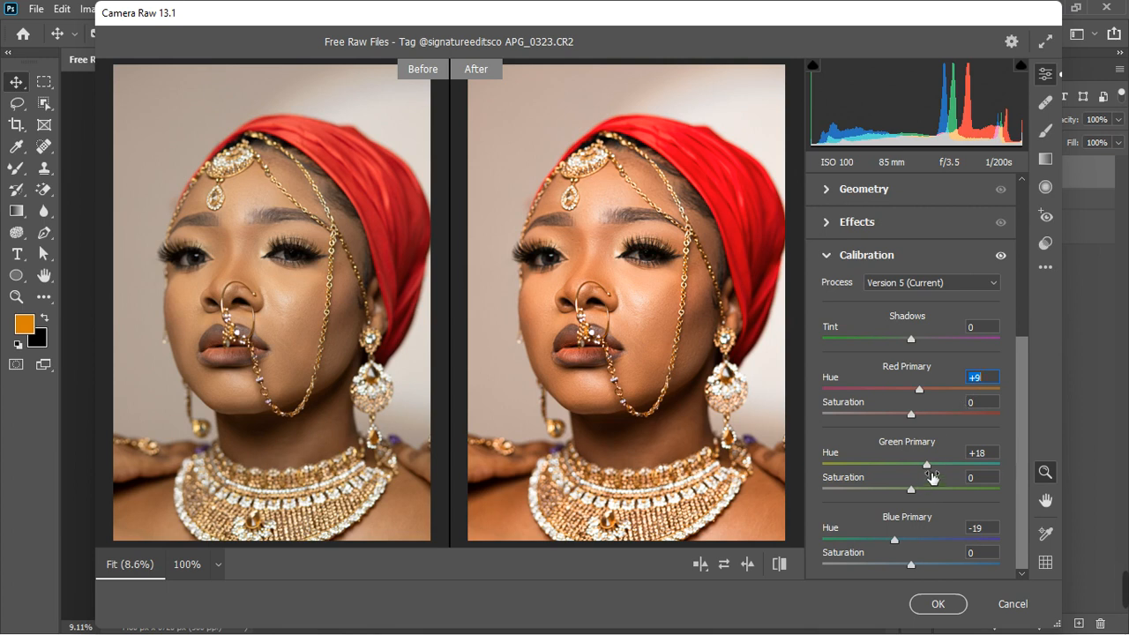
mouse_move(926, 465)
mouse_down()
mouse_move(900, 476)
mouse_move(922, 472)
mouse_up()
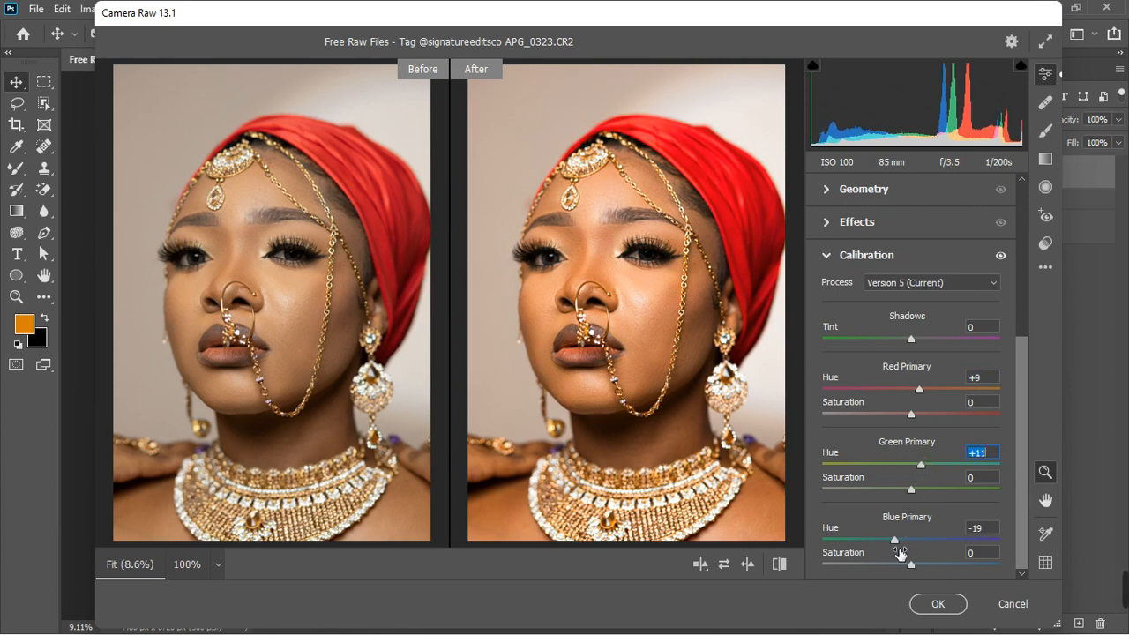
drag(894, 541, 887, 541)
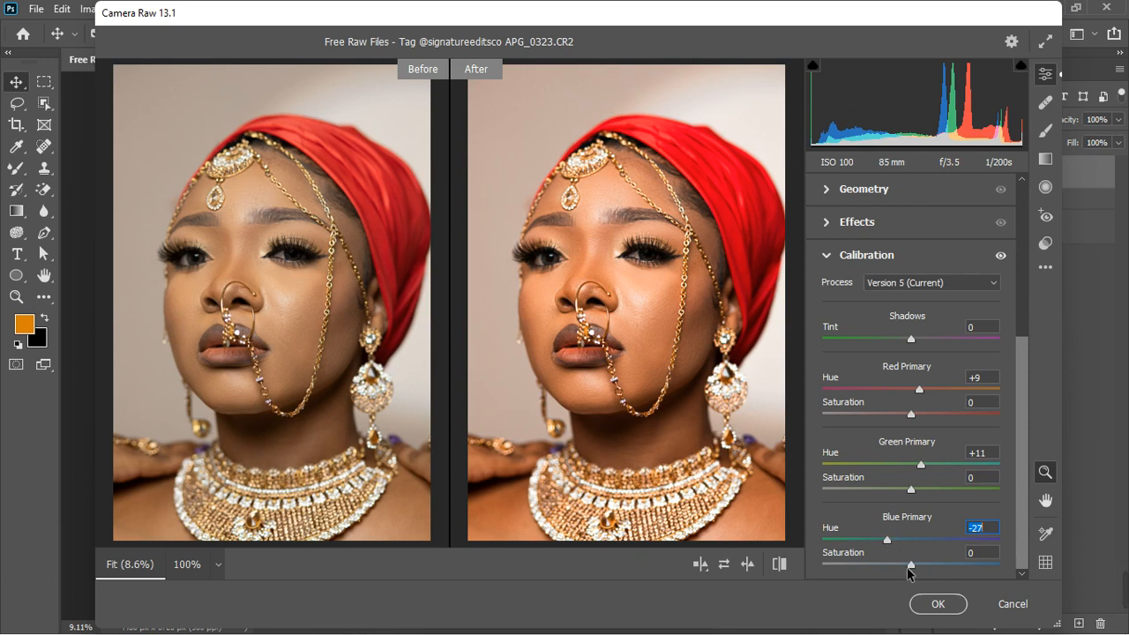
click(826, 254)
click(940, 605)
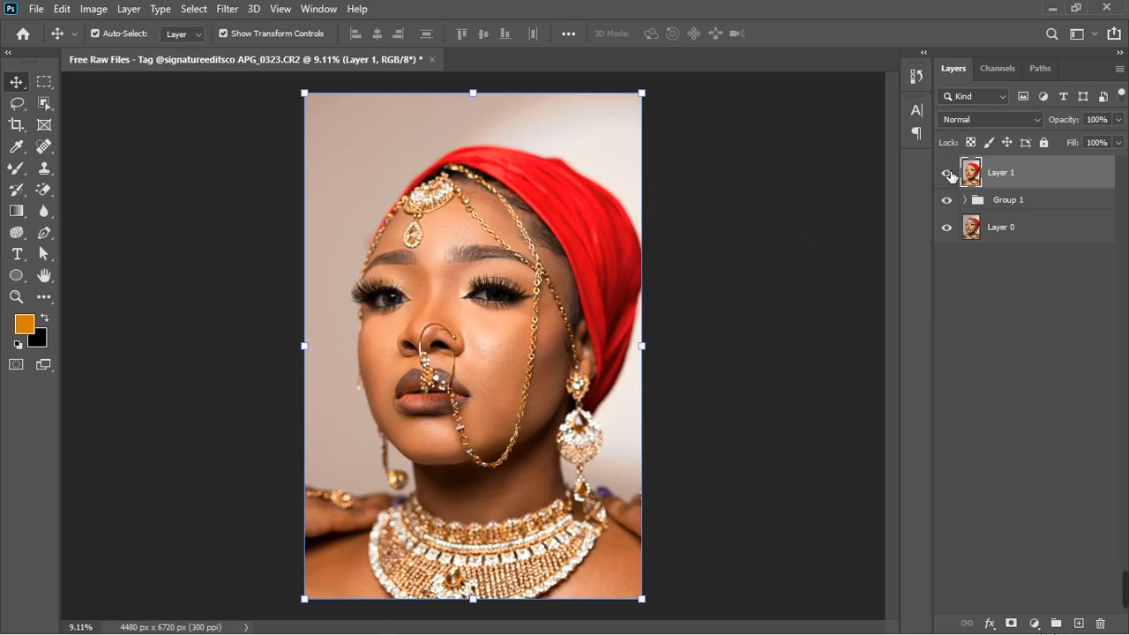
Step: Compare the portrait with and without the graded Layer 1 by toggling its visibility
click(947, 174)
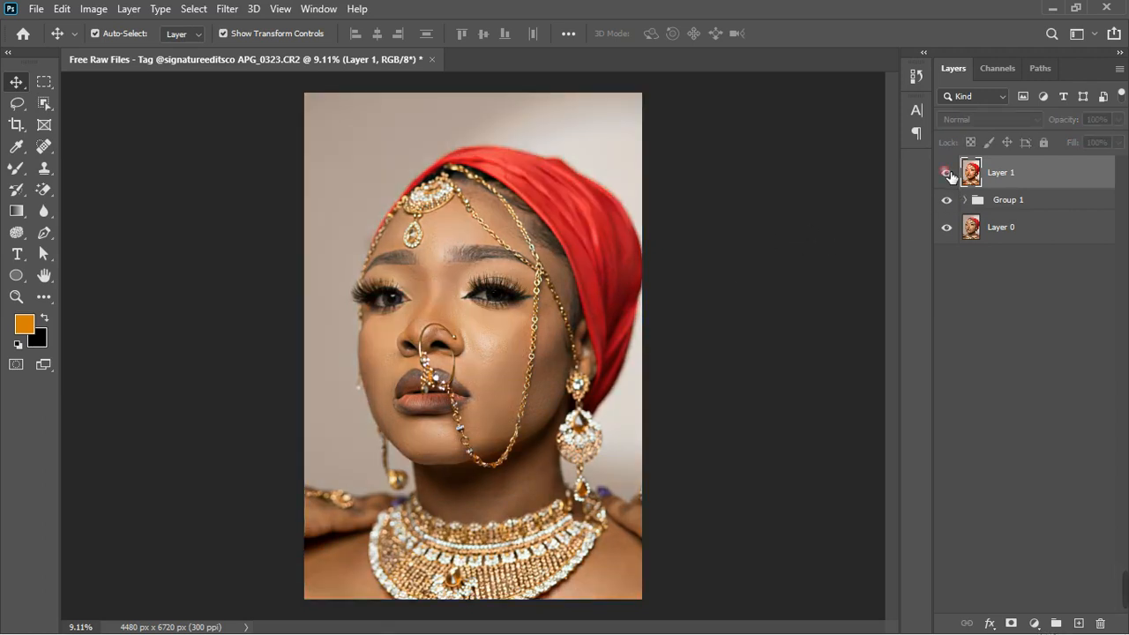
click(948, 174)
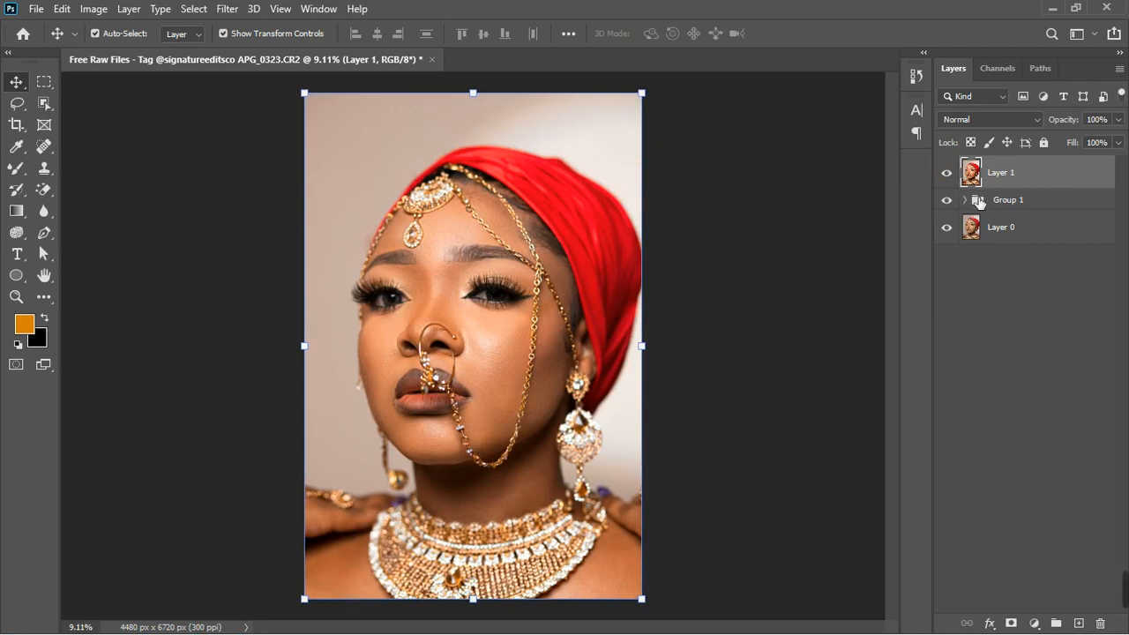
click(950, 174)
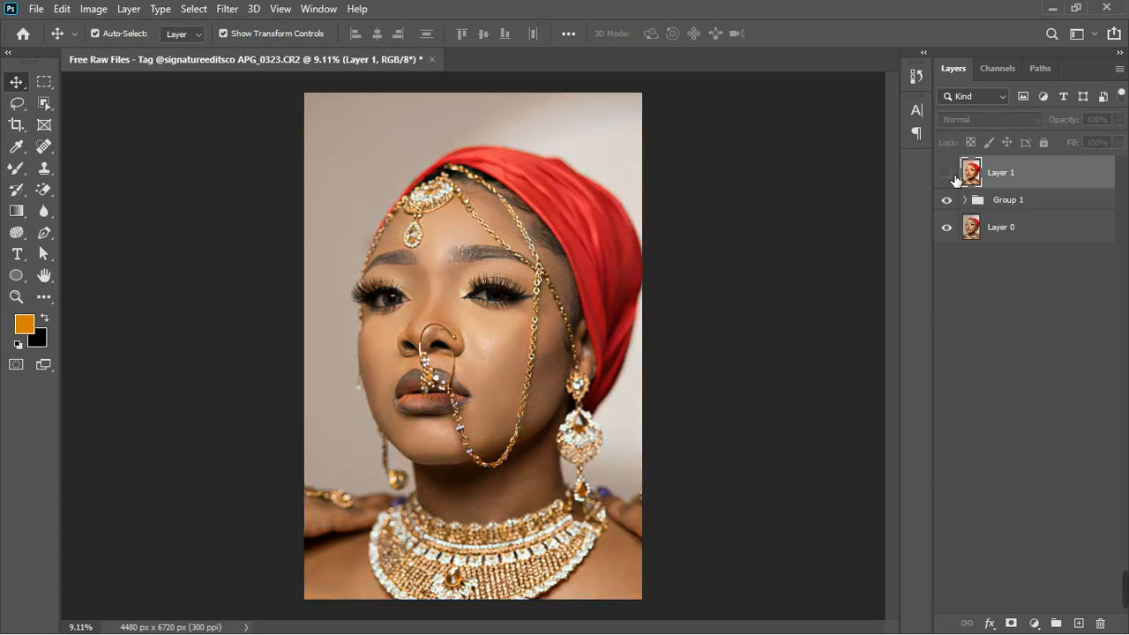
click(948, 174)
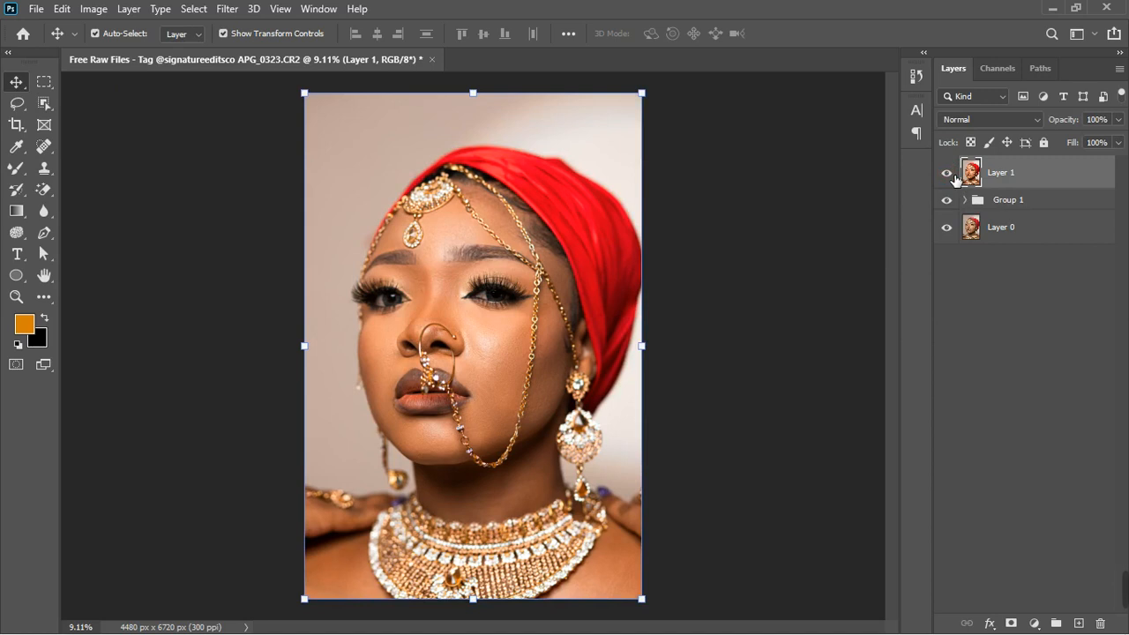
click(949, 174)
click(949, 174)
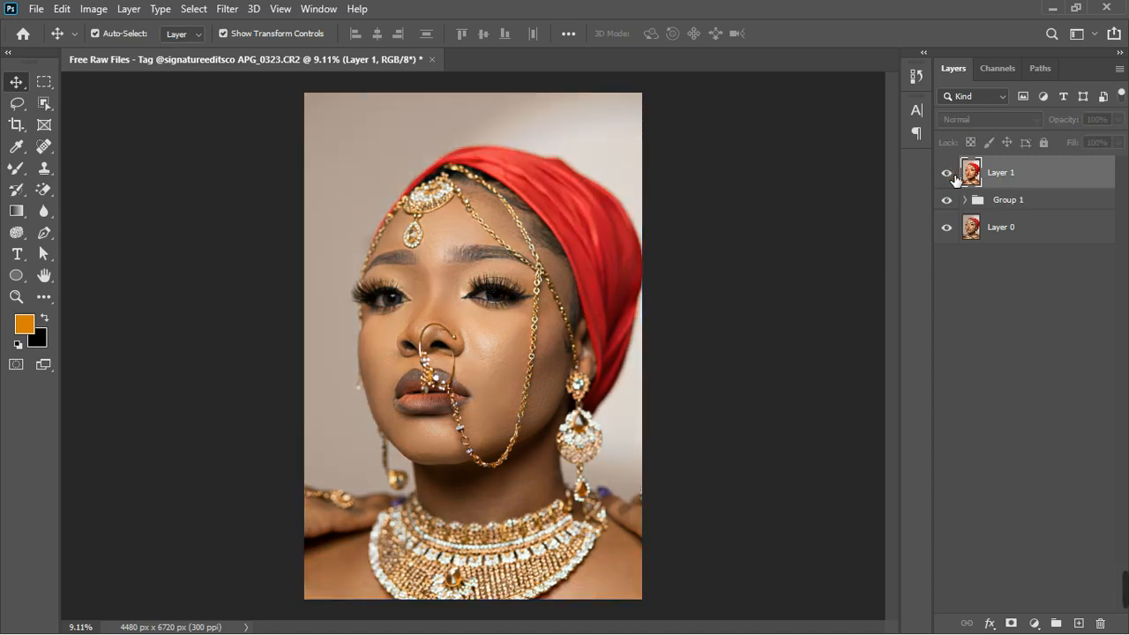